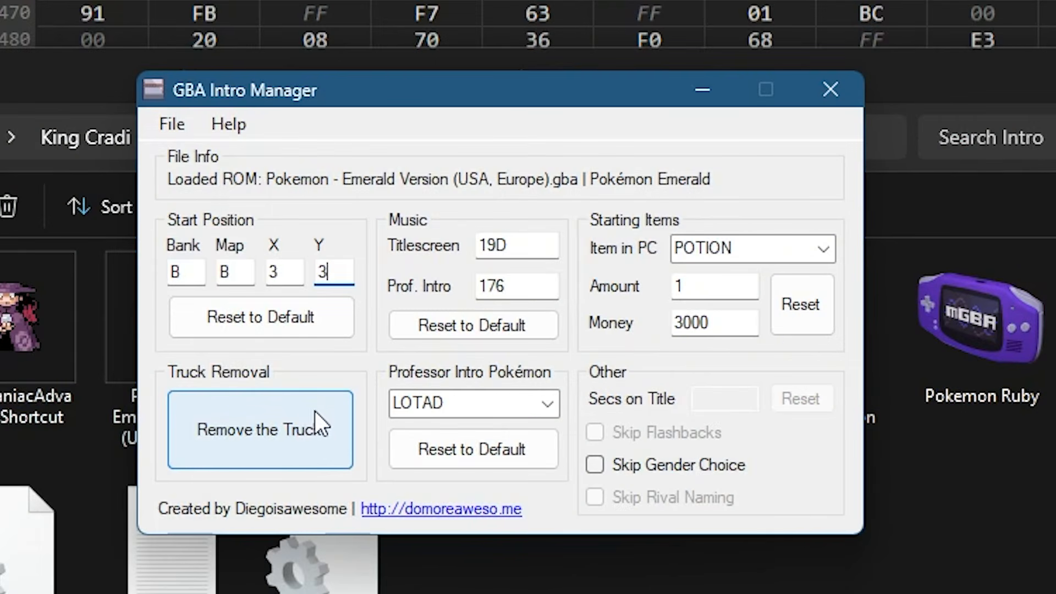
- Remove the truck from the loaded Pokémon Emerald ROM
click(292, 456)
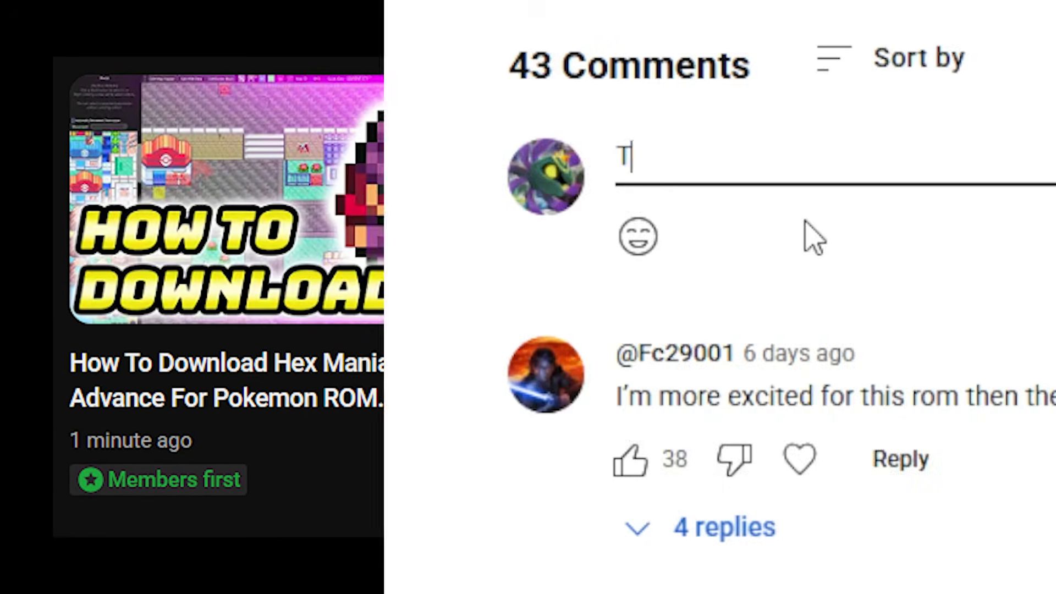
- Write the comment "This video rocks!" under the video
text(his video rocks!)
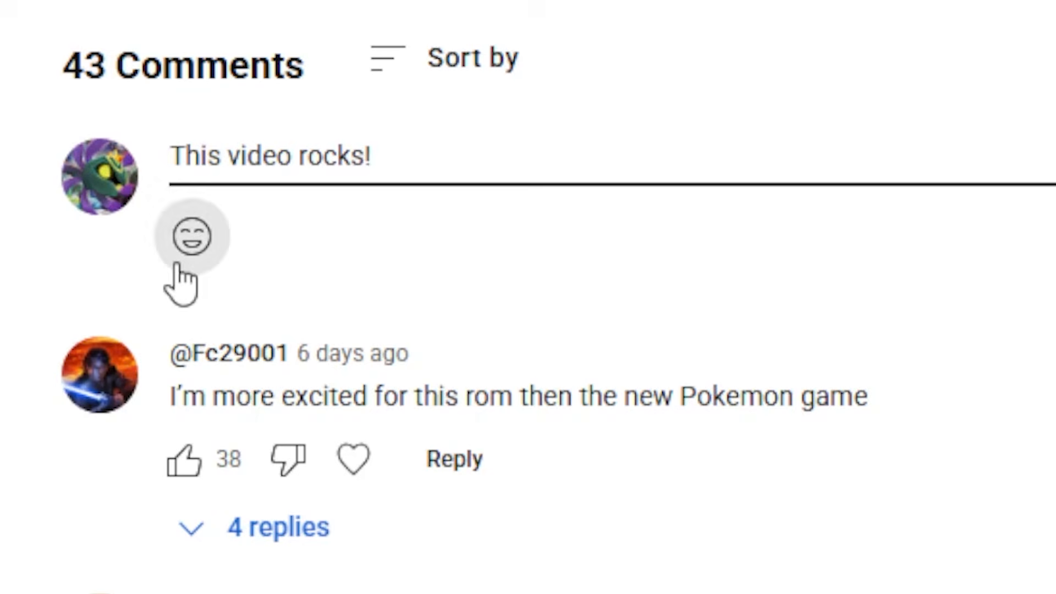
click(177, 265)
click(538, 525)
click(538, 525)
click(537, 526)
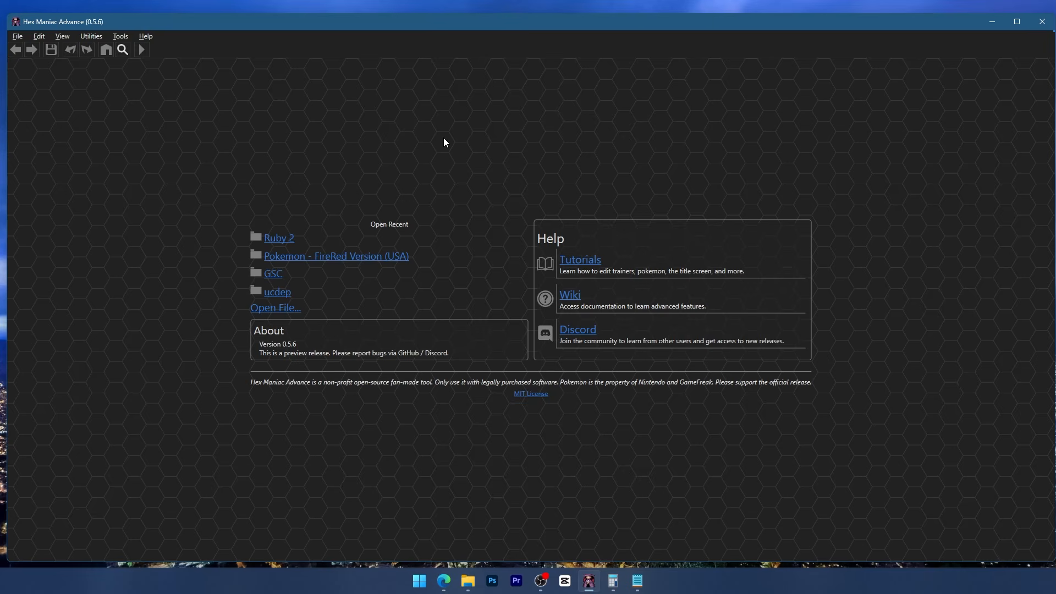
- Jump to the new-game start bank constant among the FireRed ROM's scripts in Hex Maniac Advance
key(alt+Tab)
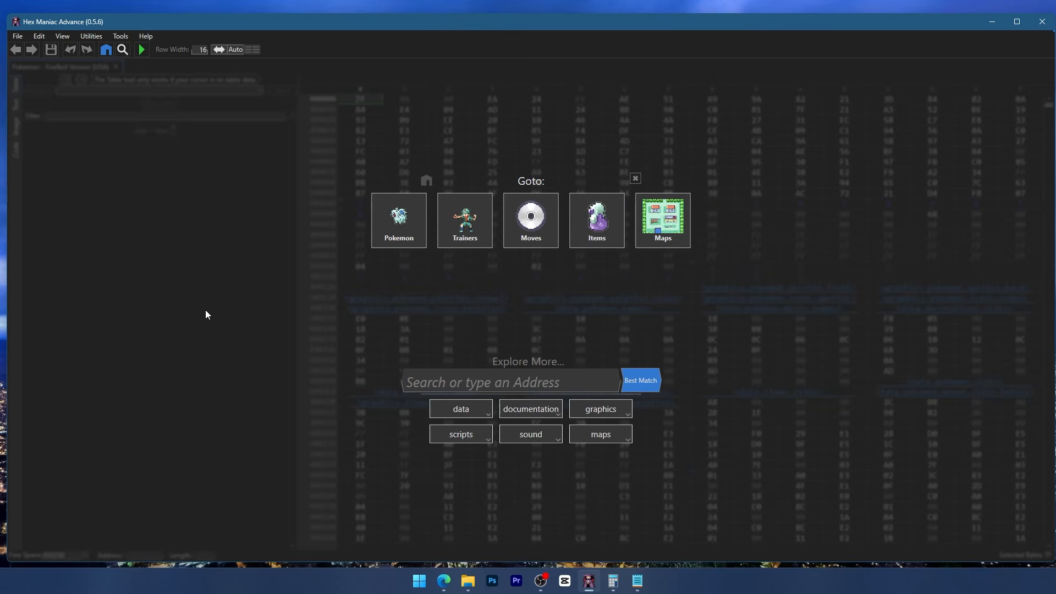
click(472, 440)
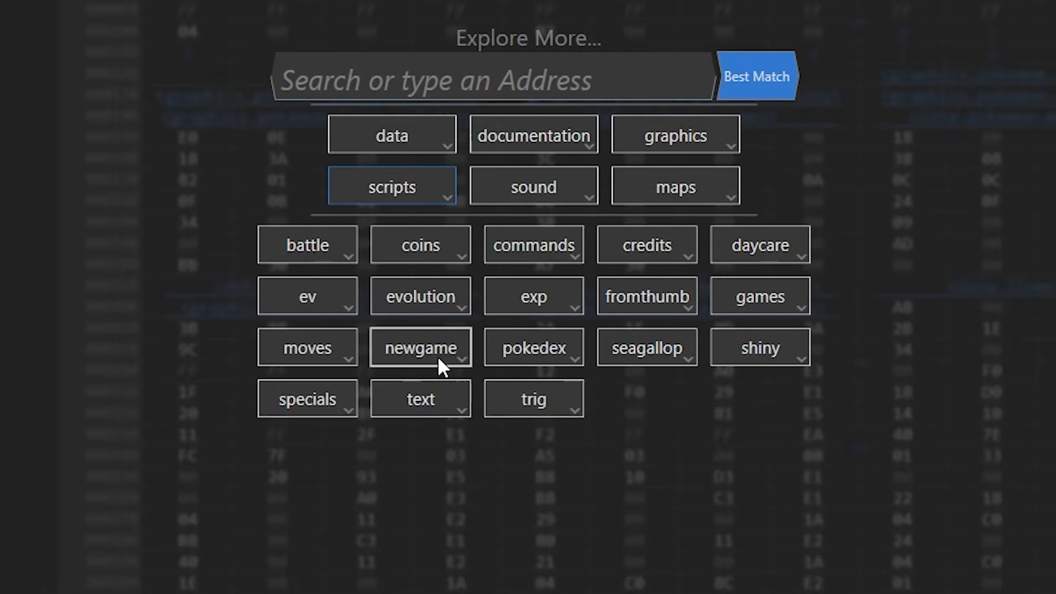
click(439, 360)
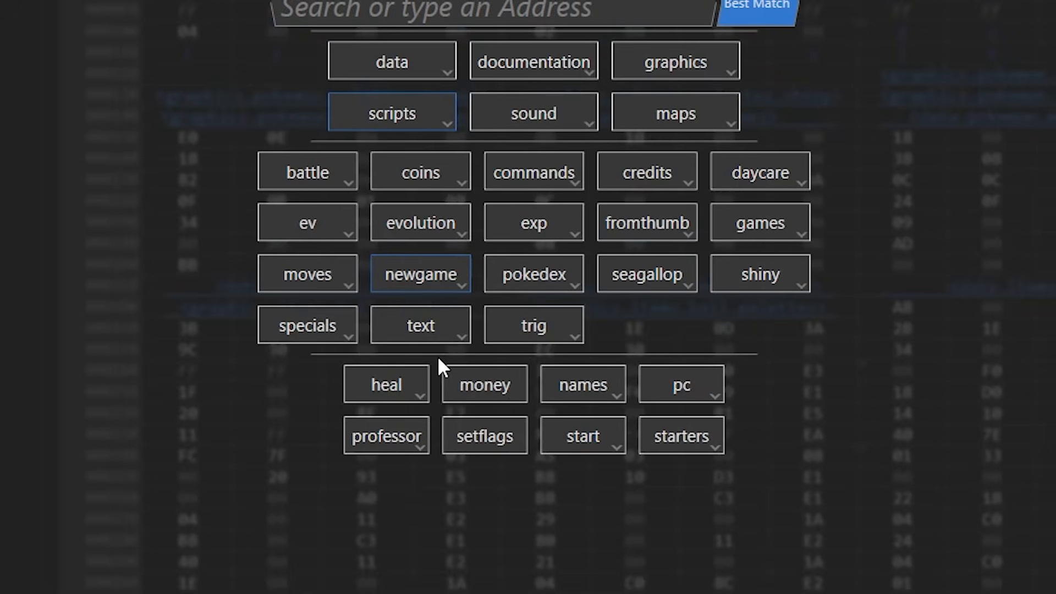
click(598, 439)
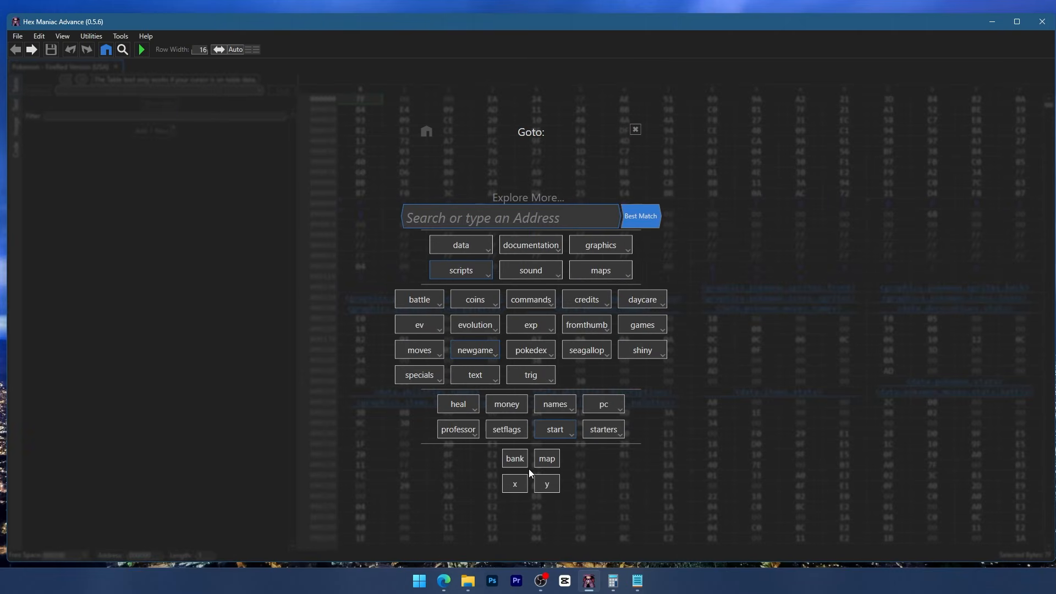
click(521, 465)
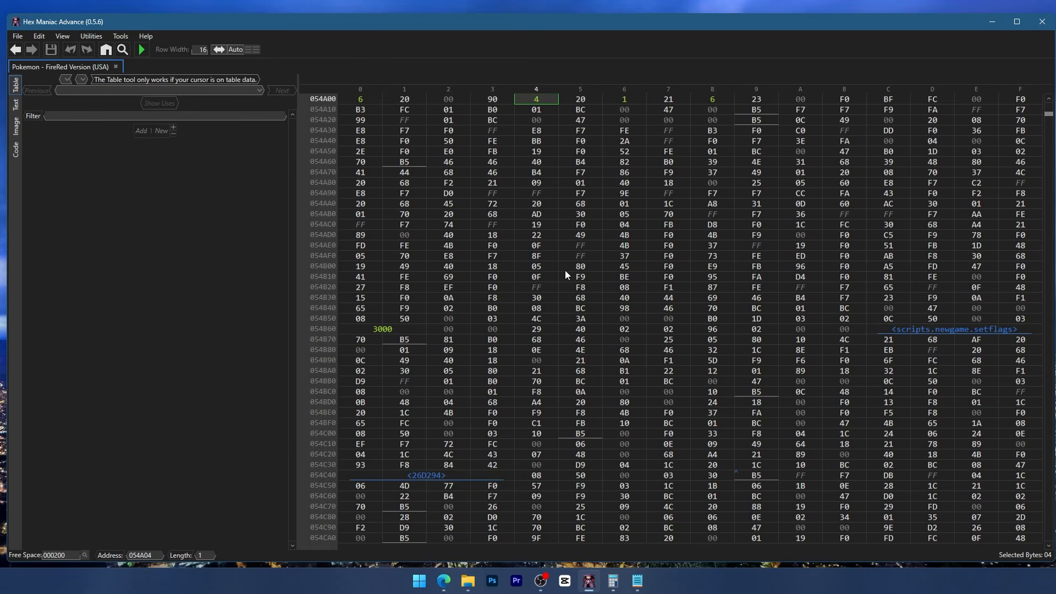
- Follow the maps south from Pallet Town through Route 21 to Cinnabar Island to find its map ID and coordinates
scroll(596, 245, up, 4)
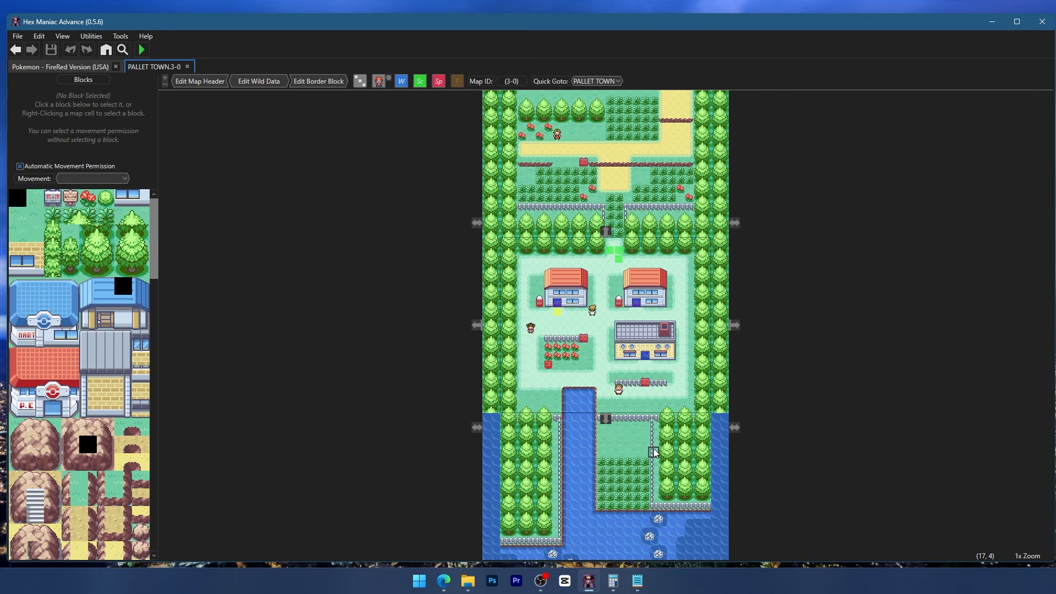
double_click(629, 490)
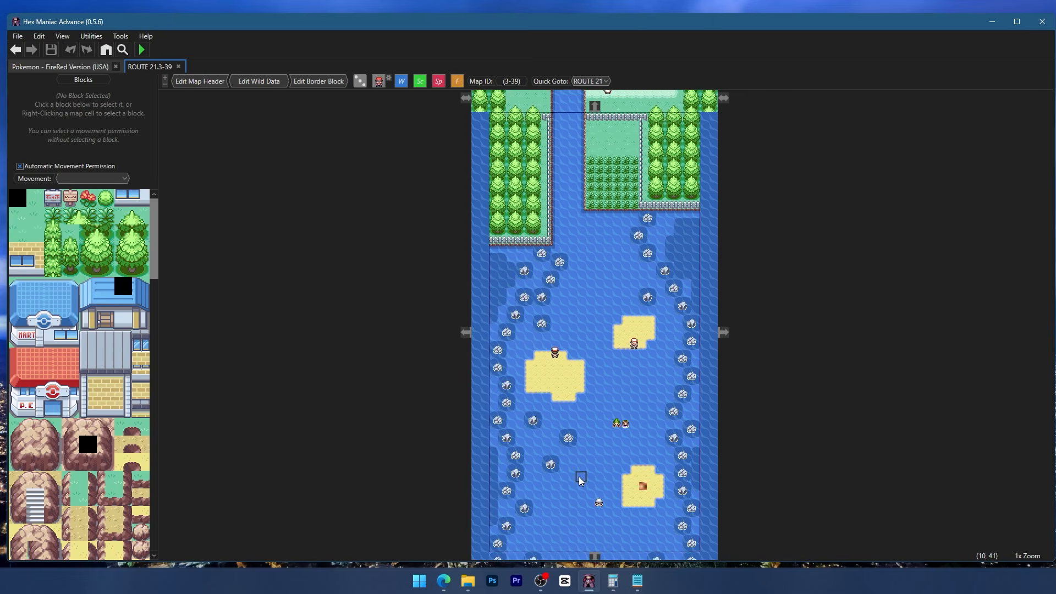
drag(518, 555, 513, 330)
drag(531, 516, 532, 311)
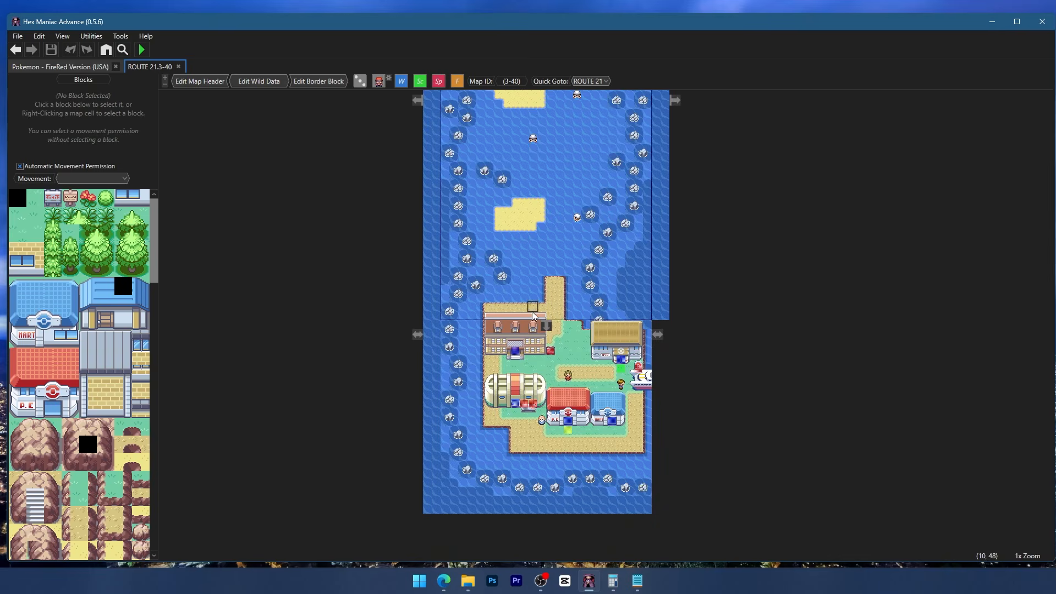
drag(539, 400, 539, 316)
scroll(540, 321, up, 3)
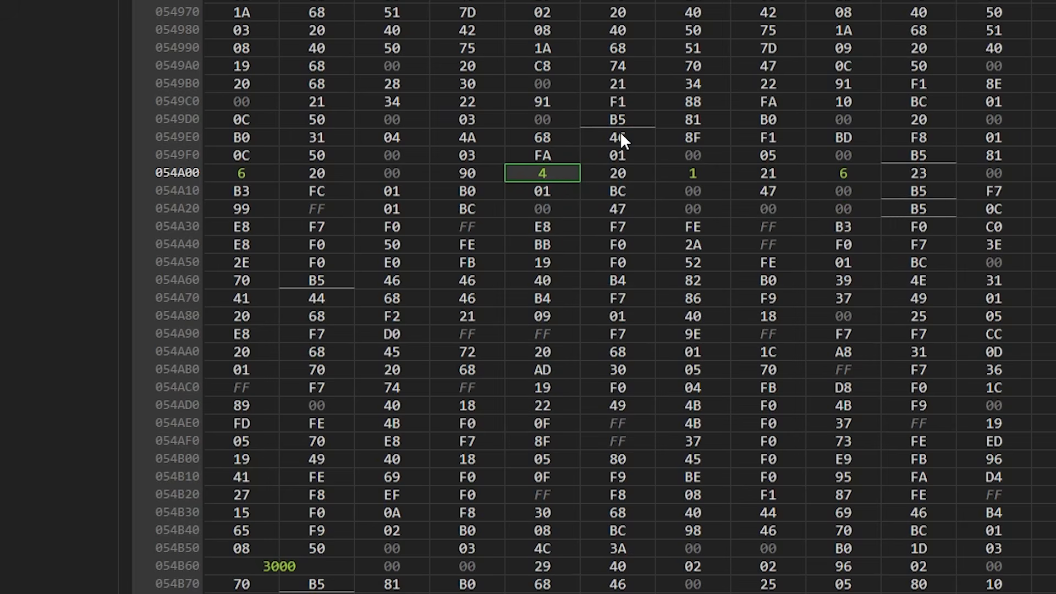
- Set the FireRed new-game start bank to 3 and the start map to 8
text(3)
click(691, 173)
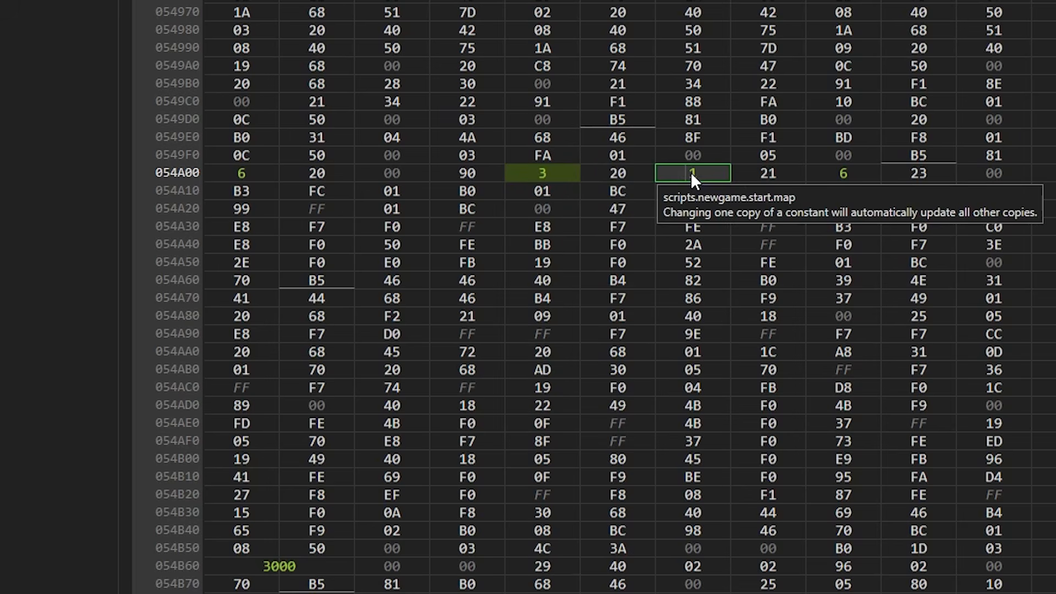
text(8)
key(Down)
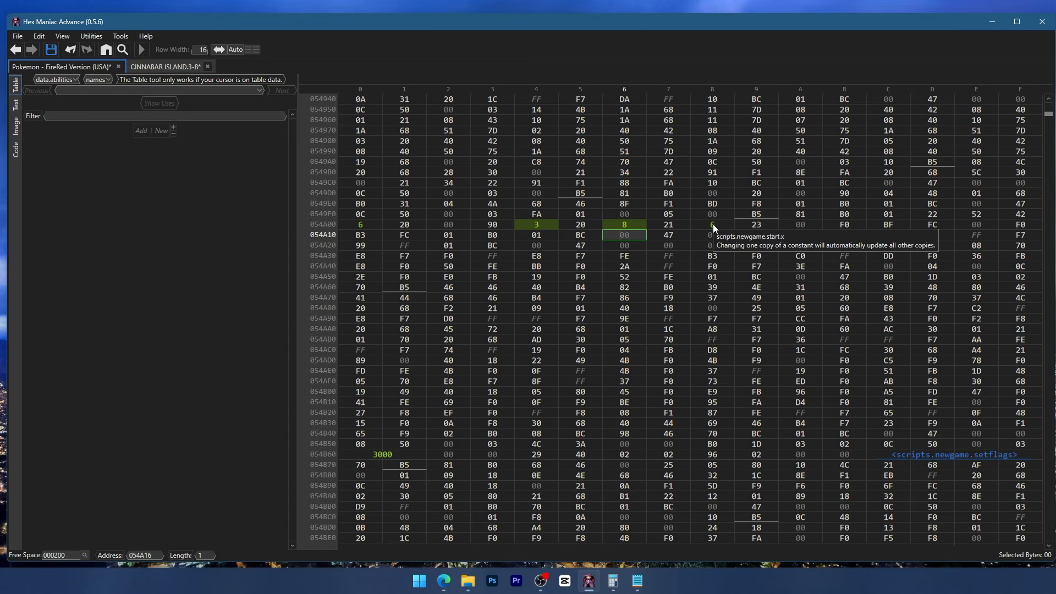
- Set the new-game start X to 8 and start Y to 4, and save the FireRed ROM
click(713, 224)
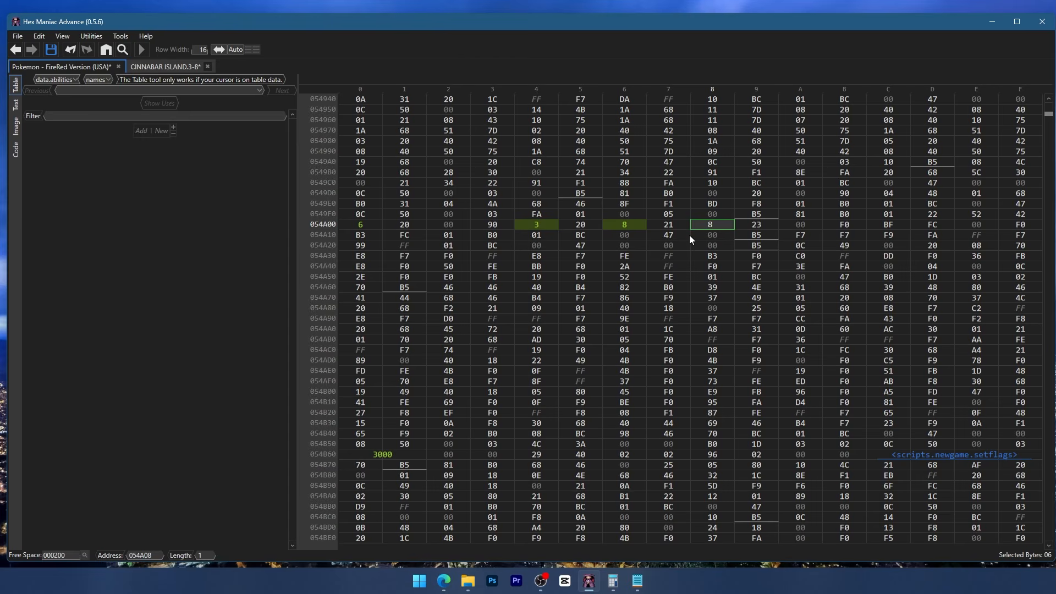
mouse_move(371, 228)
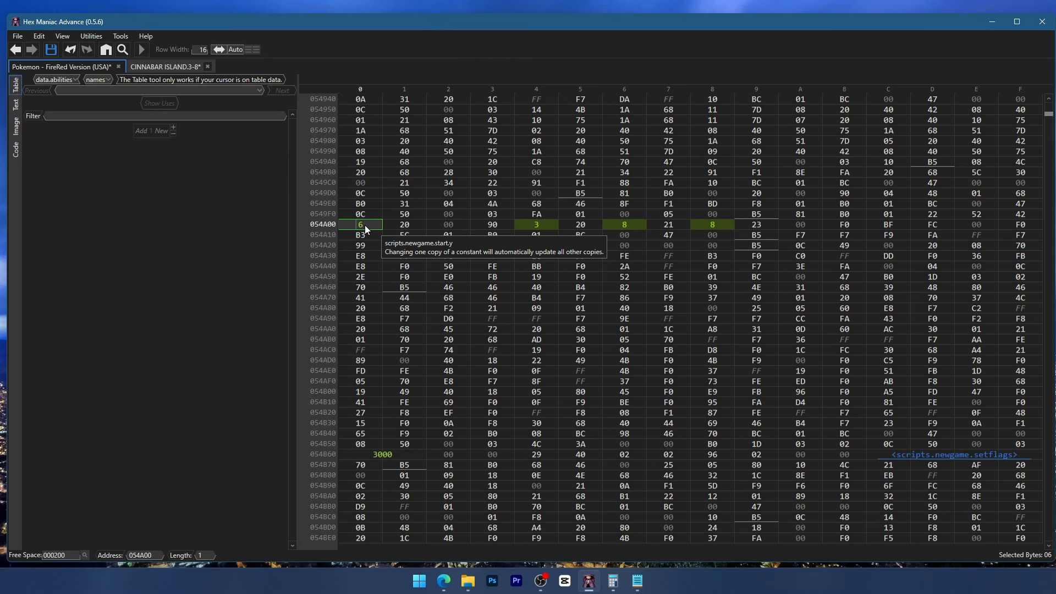
text(4)
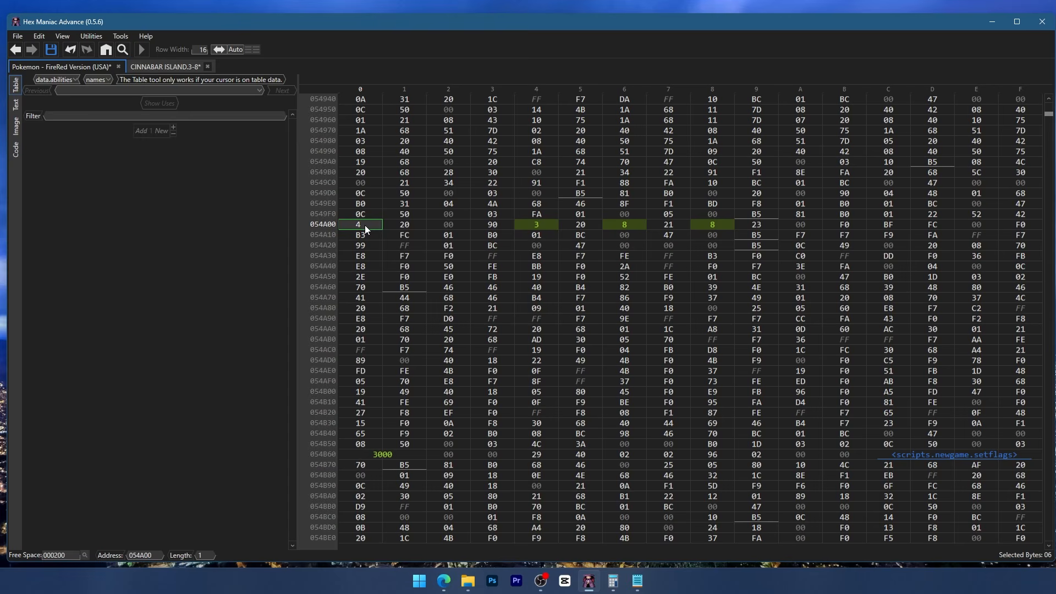
click(393, 224)
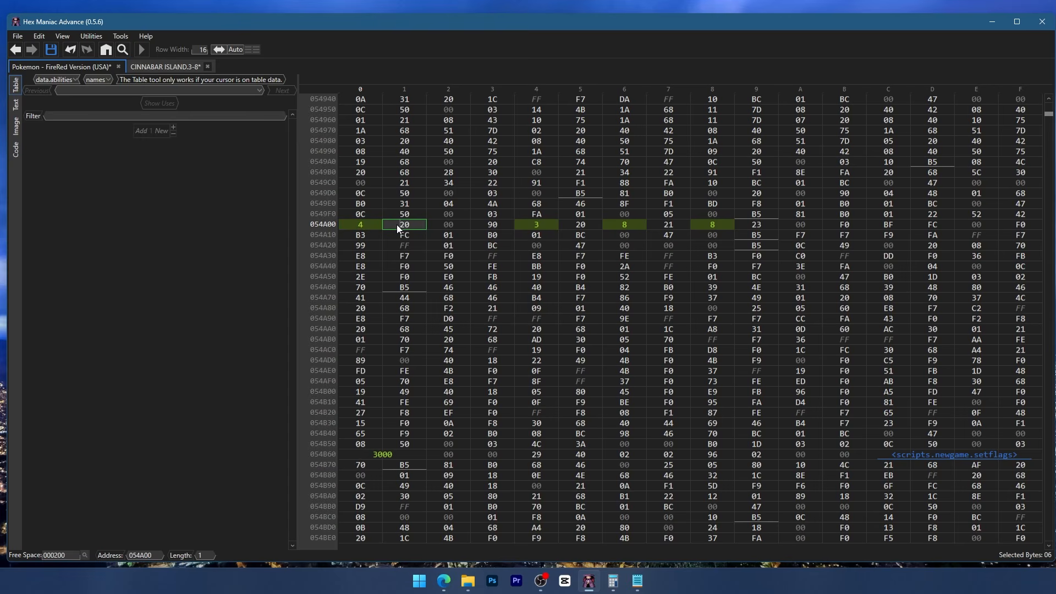
click(51, 50)
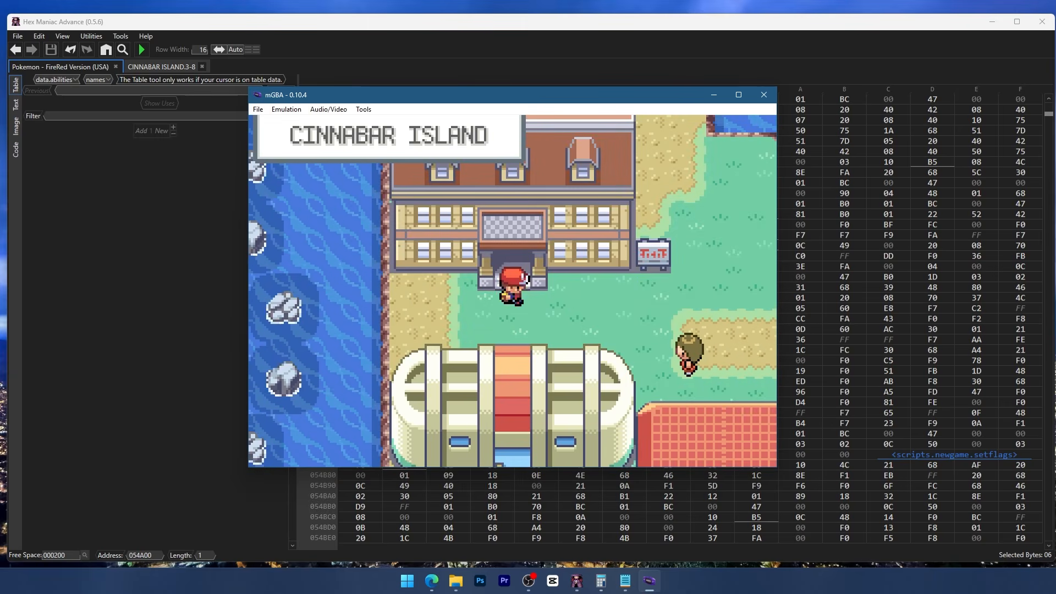
- Walk the player around Cinnabar Island in mGBA to check the new starting location
key(Right)
key(Down)
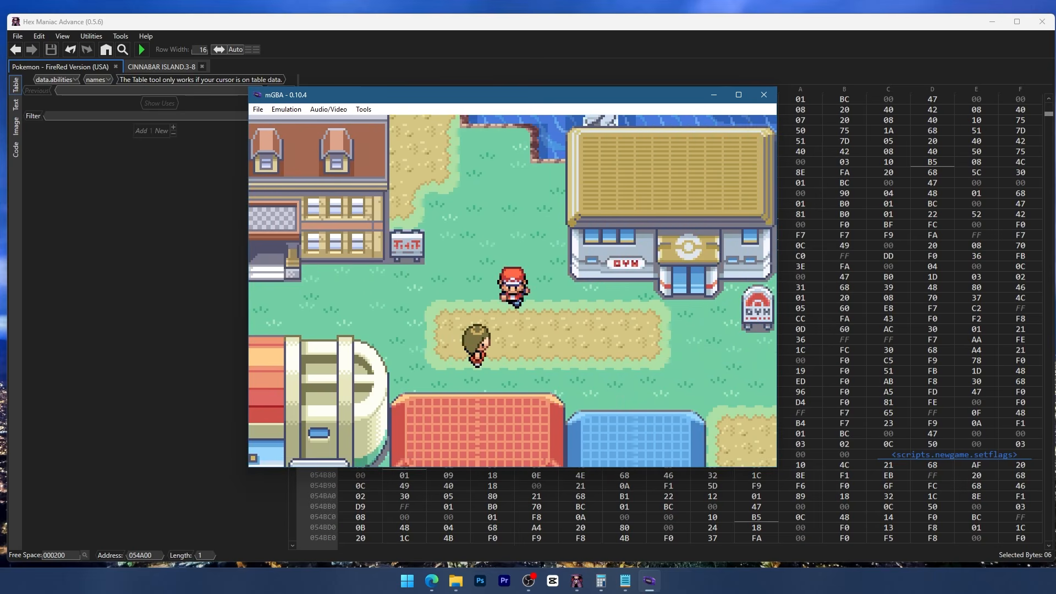
key(Right)
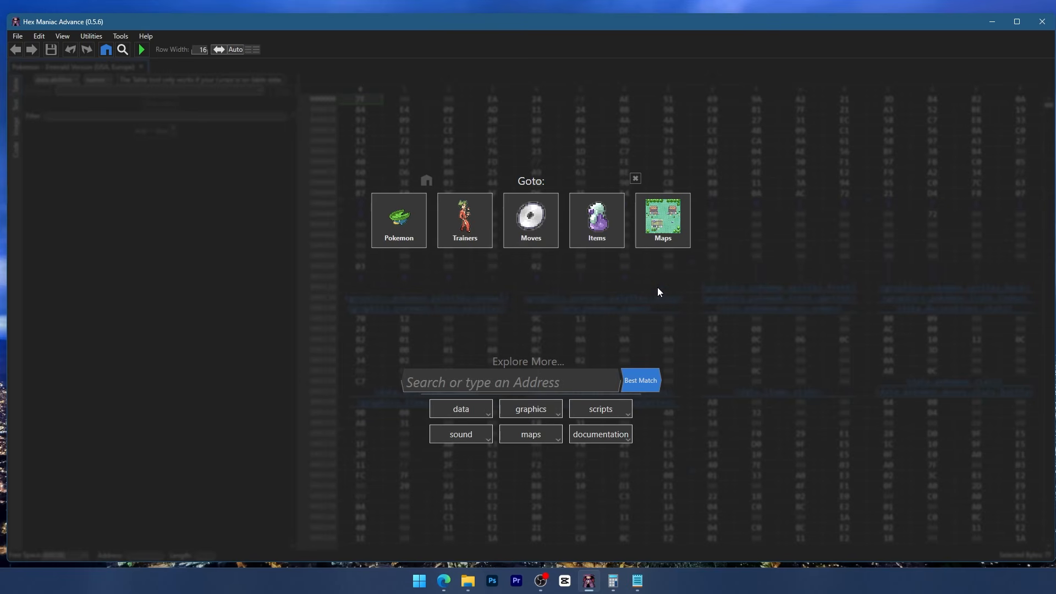
- Browse the Emerald maps in Hex Maniac Advance to Rustboro City and enter the house west of the Pokémon Center
click(653, 236)
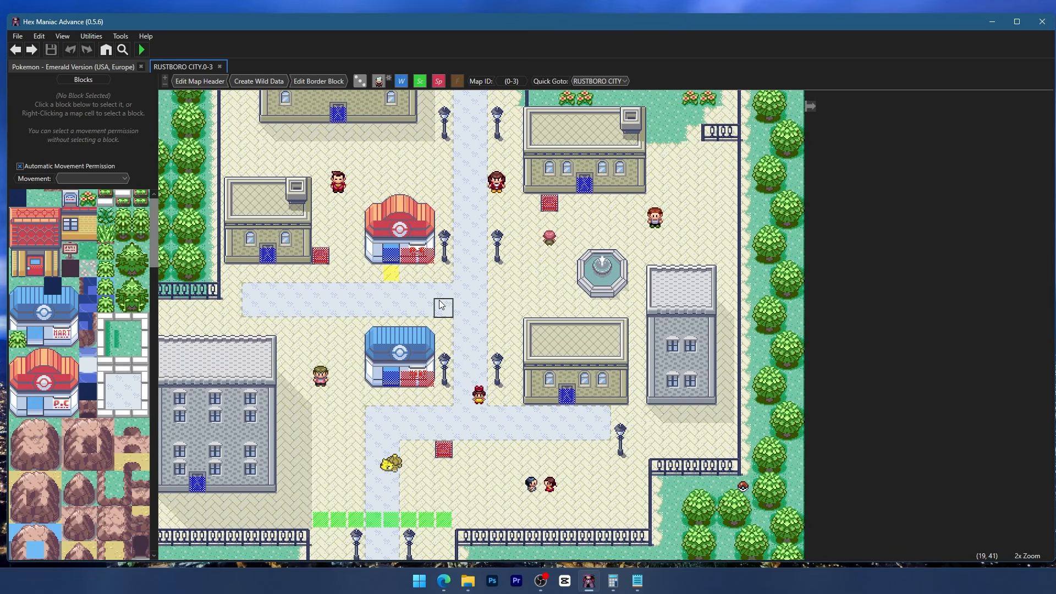
scroll(252, 259, up, 1)
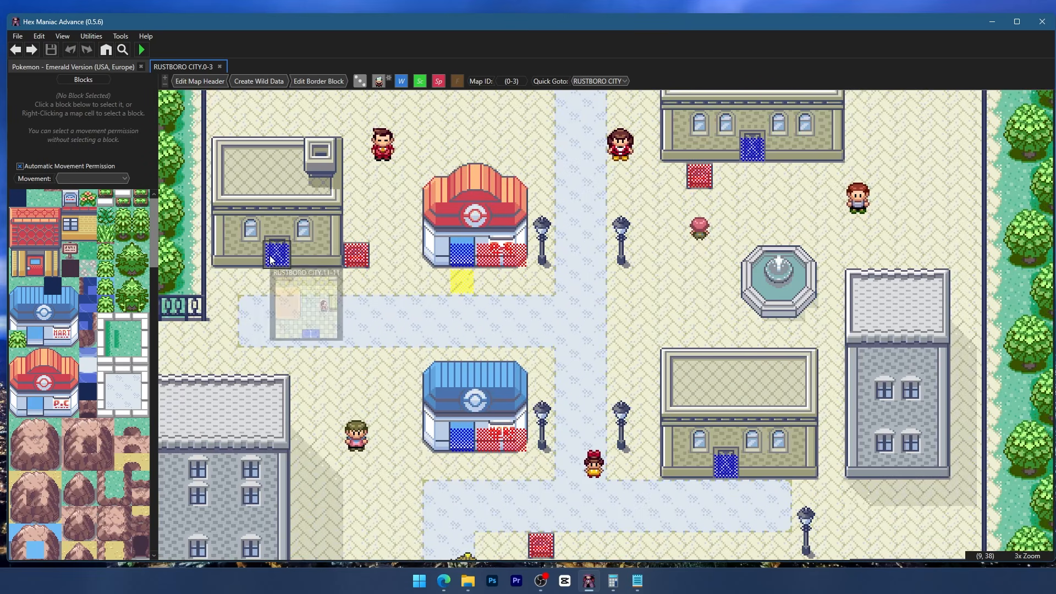
double_click(277, 258)
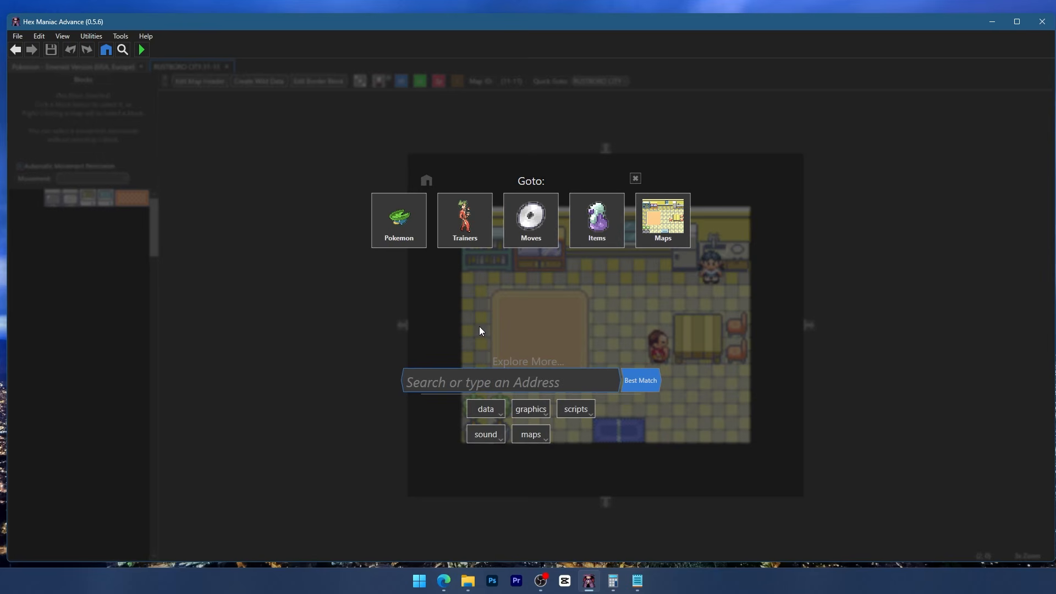
- Locate the new-game start constants in the Emerald ROM's scripts and set both the bank and the map to 11
click(574, 409)
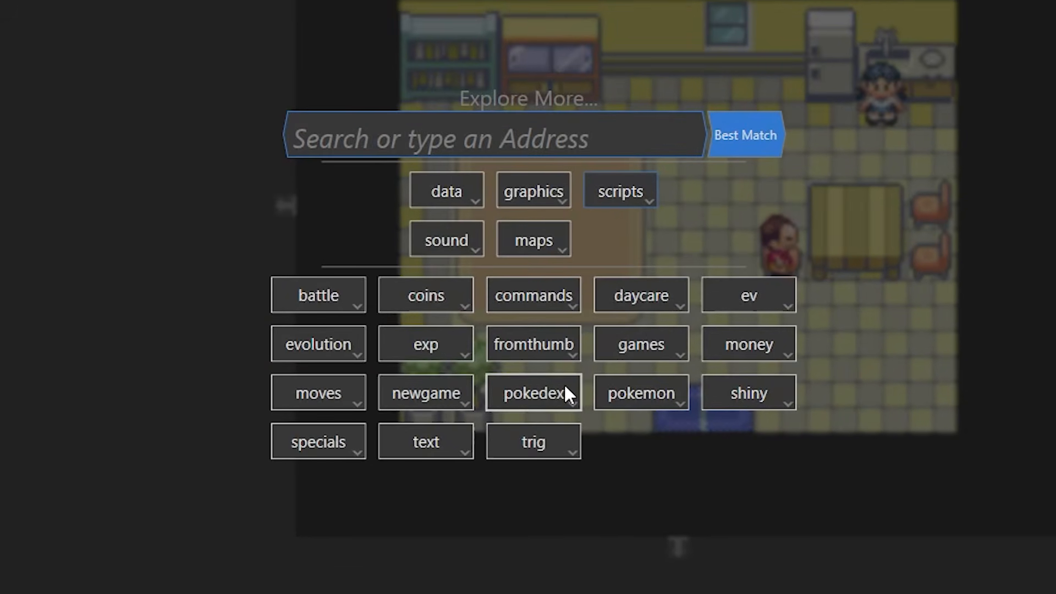
click(476, 508)
click(548, 474)
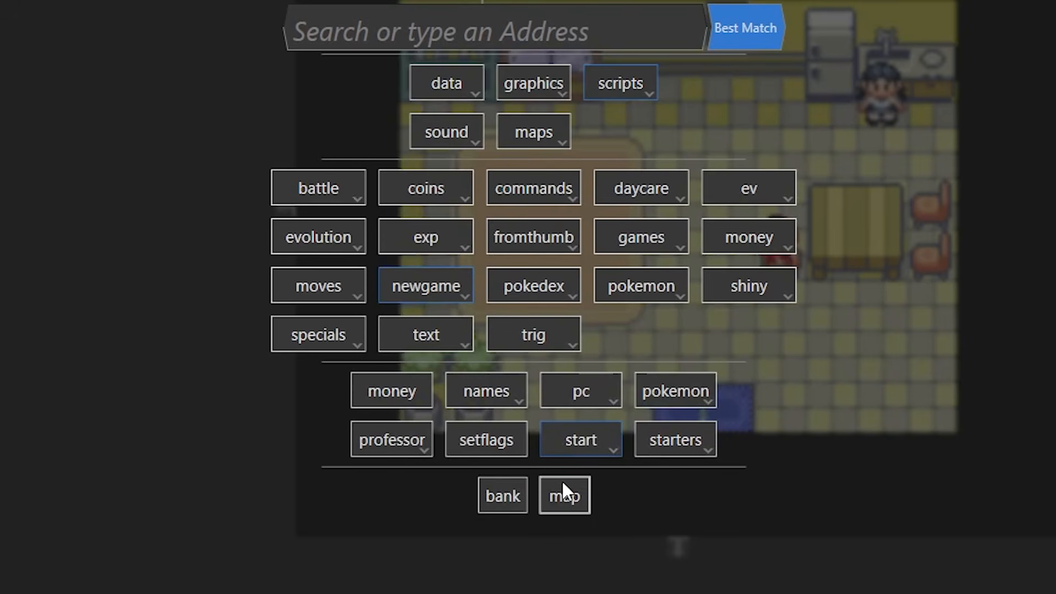
click(566, 496)
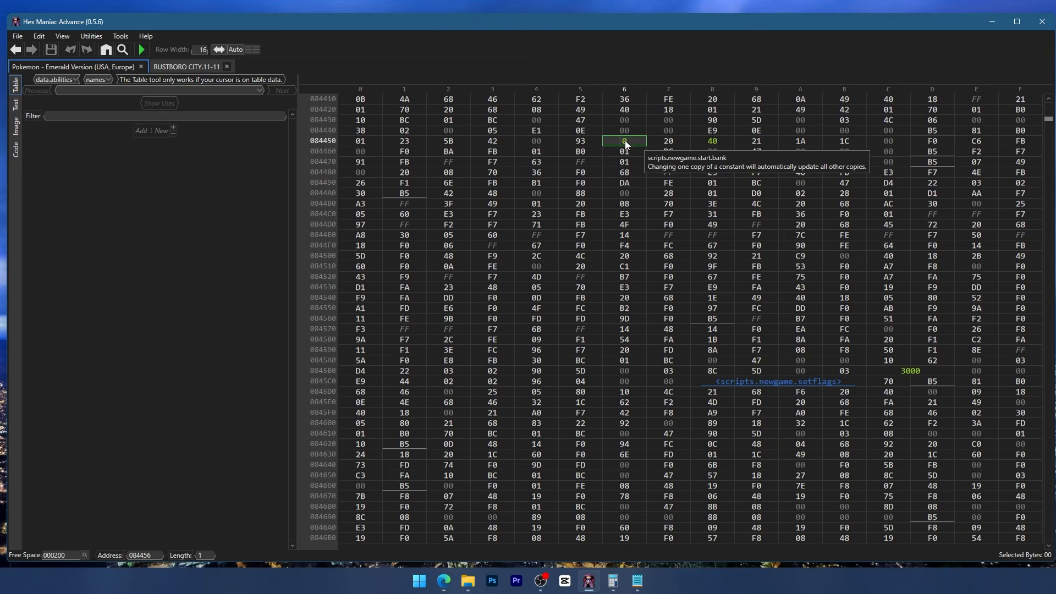
text(11)
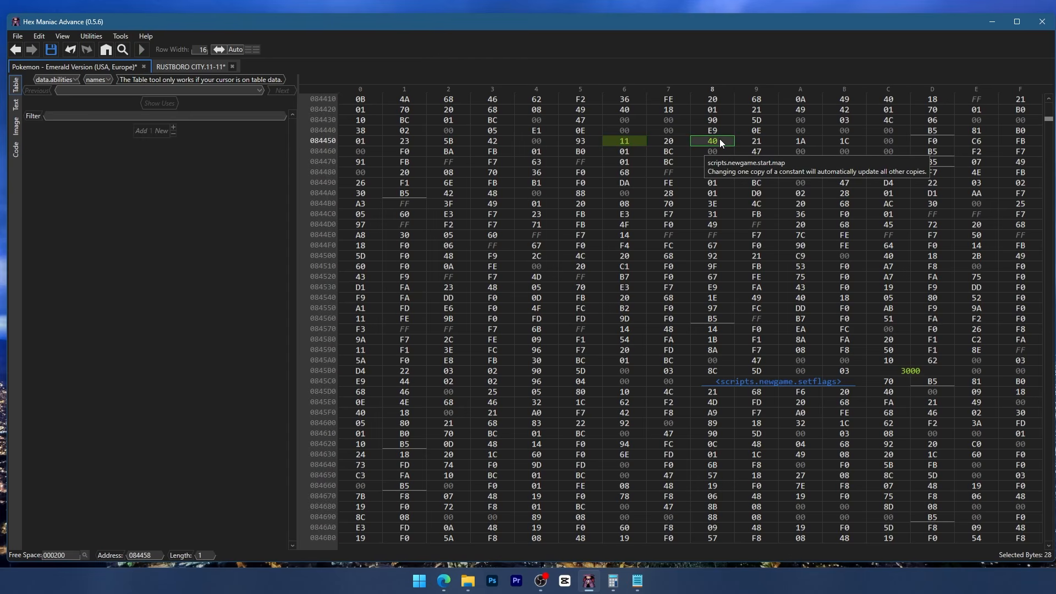
click(712, 151)
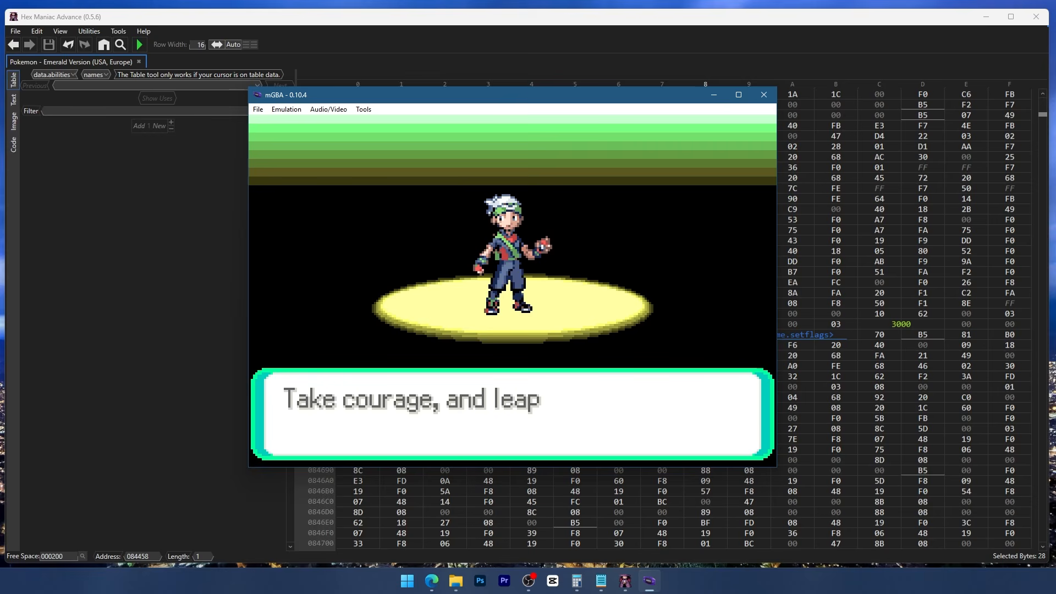
- Advance the Emerald intro dialogue in mGBA and walk the player around the Rustboro house to check the starting location
key(x)
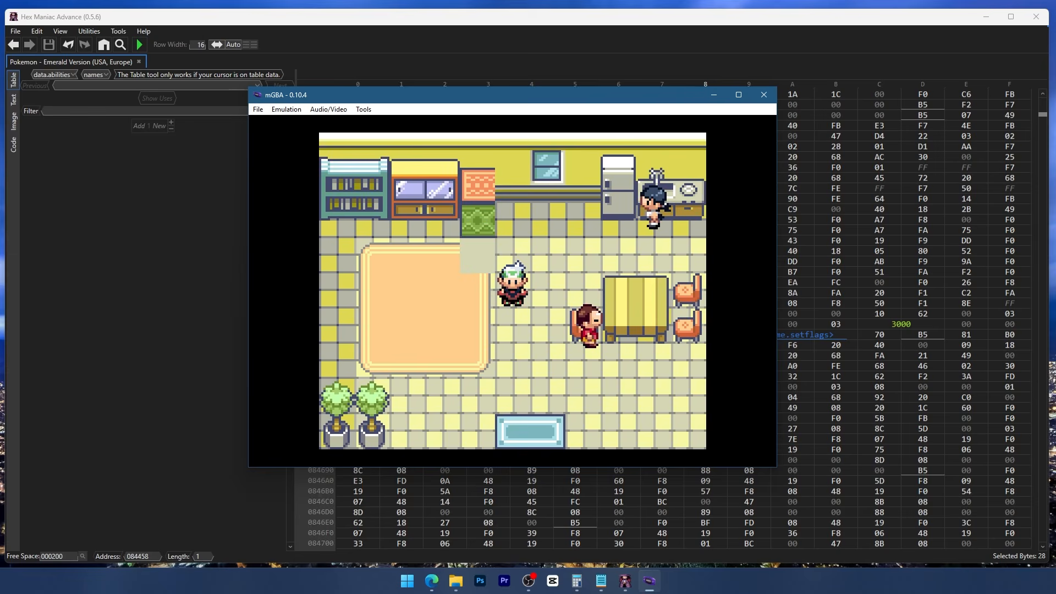
key(Left)
key(Down)
key(Left)
key(Up)
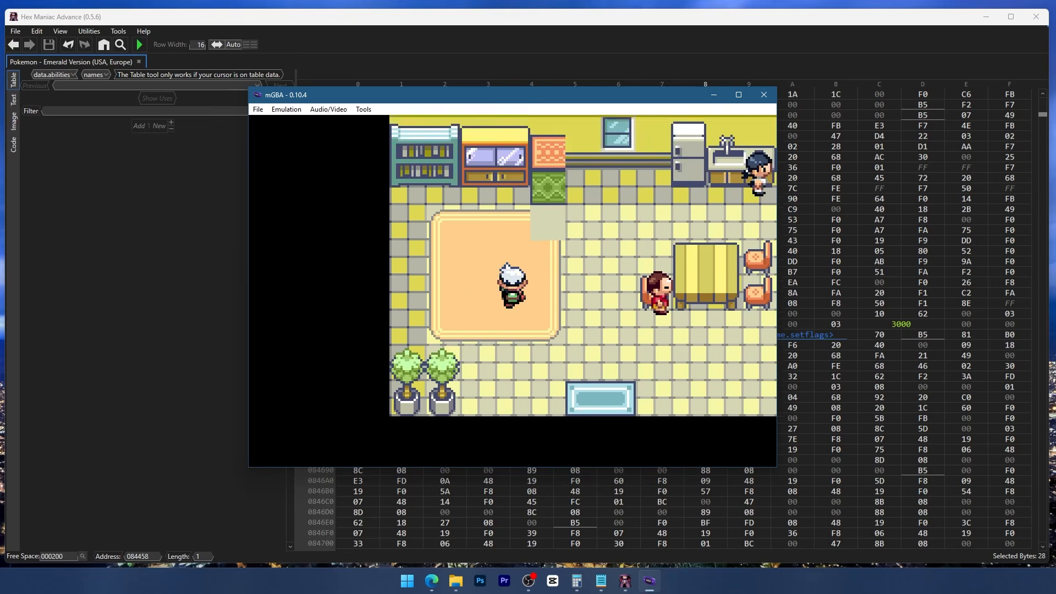
key(Right)
key(Down)
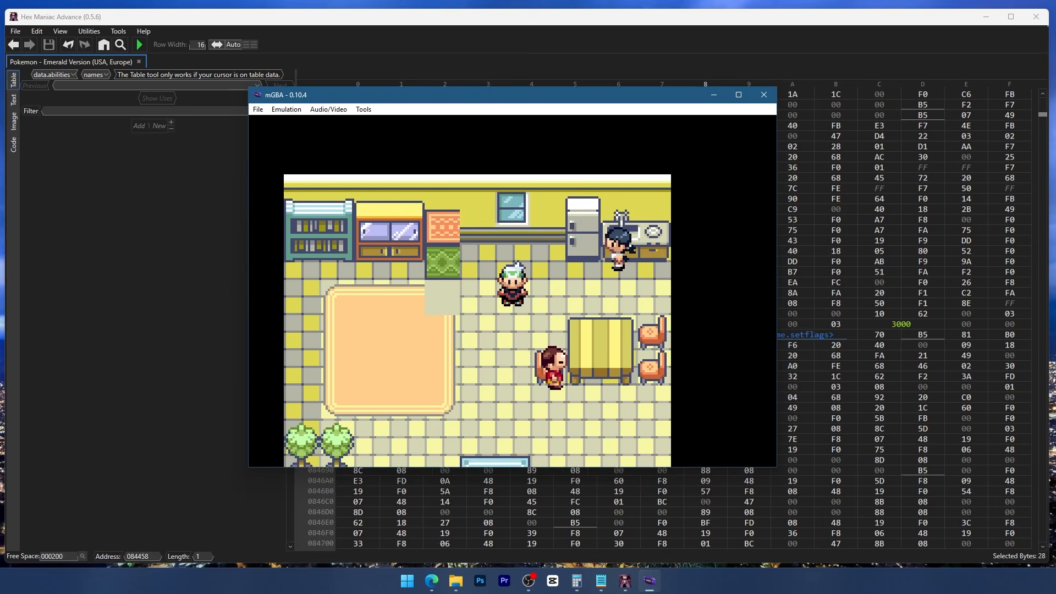
key(Right)
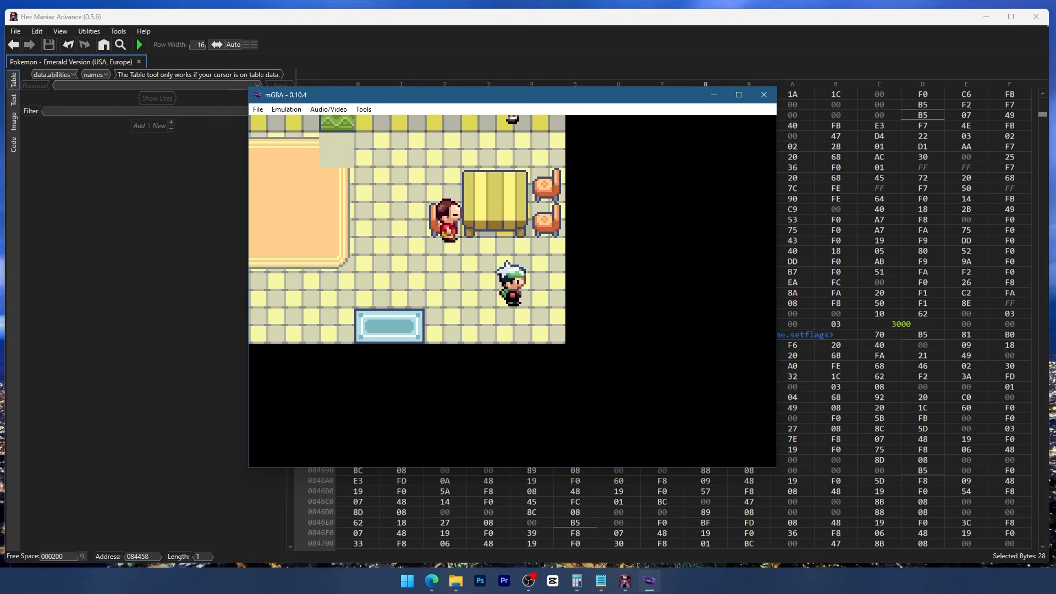
key(Up)
key(Up)
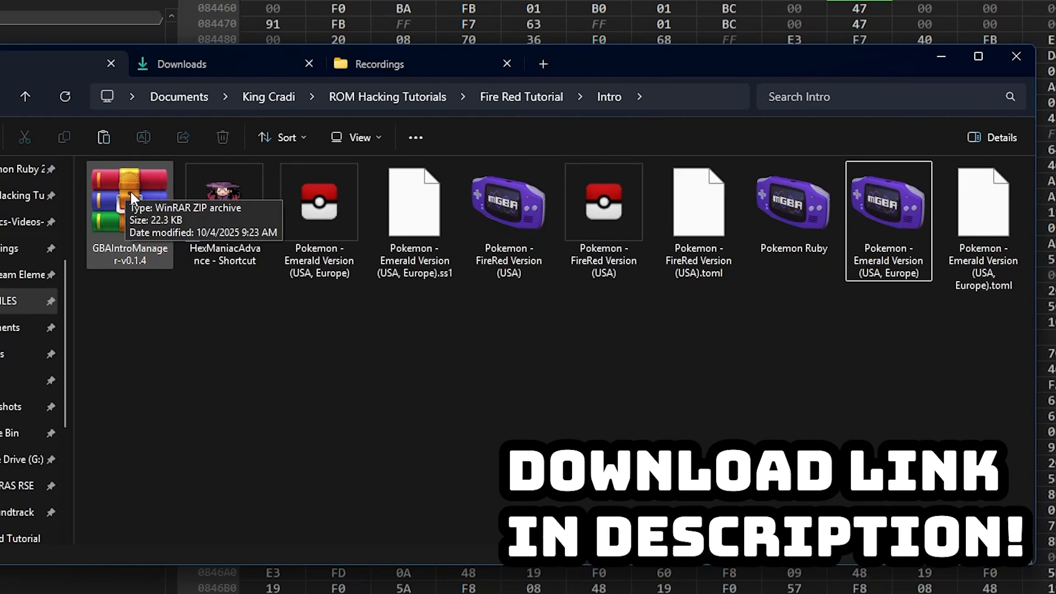
- Extract the GBAIntroManager-v0.1.4 archive directly into the Intro folder in File Explorer
click(266, 231)
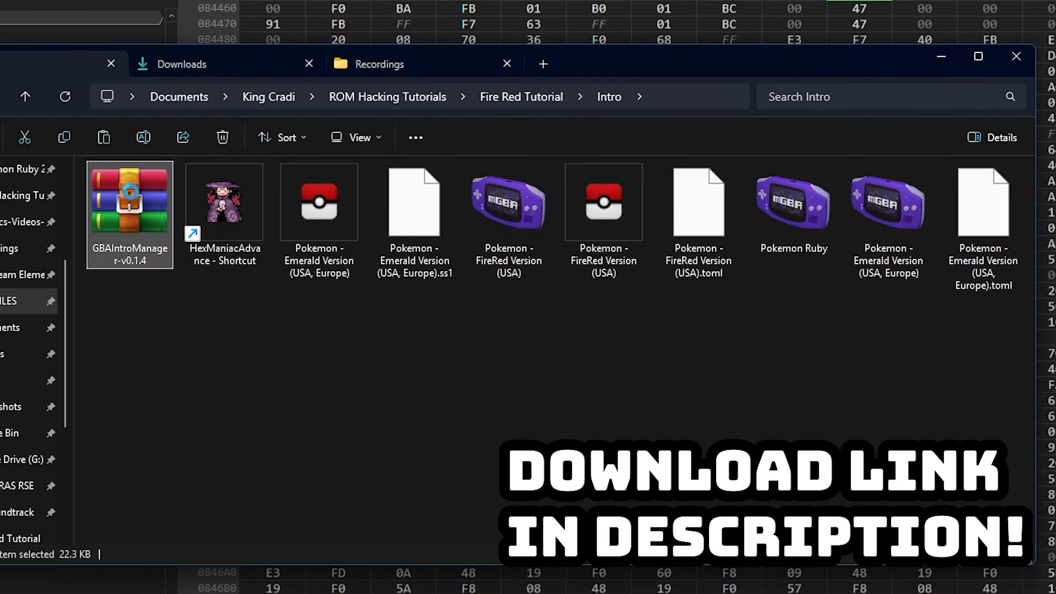
right_click(263, 227)
mouse_move(292, 250)
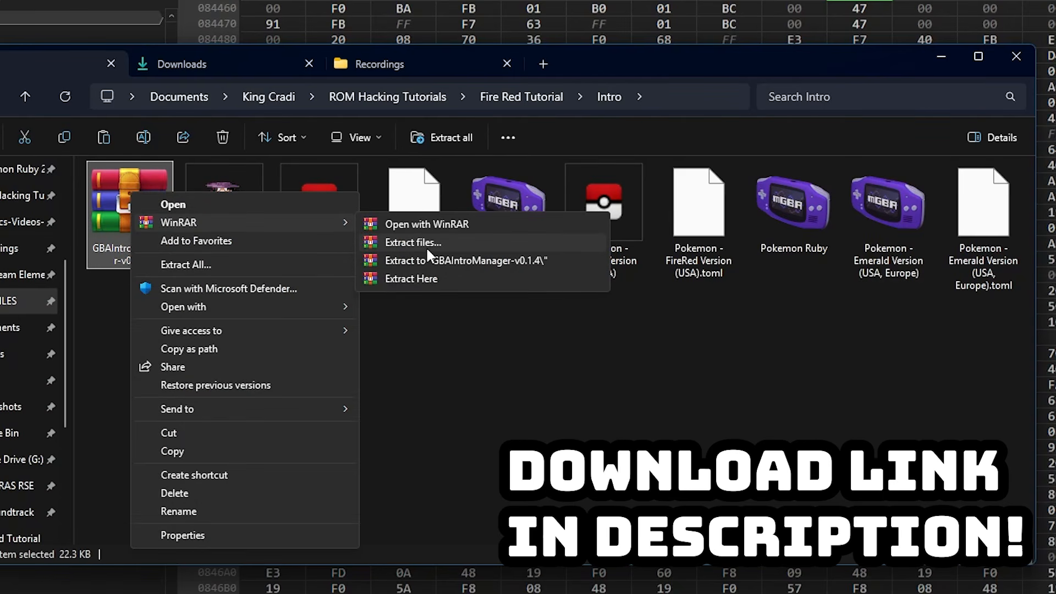
click(429, 280)
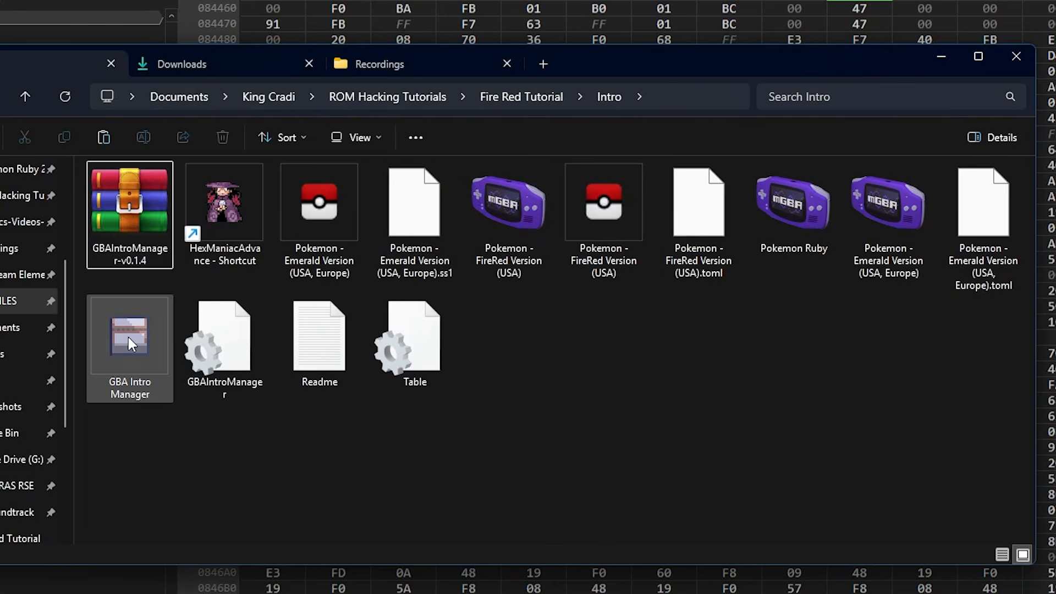
- Load the Pokemon Emerald ROM from the Intro folder in GBA Intro Manager and set the start position's X and Y to 3
click(128, 337)
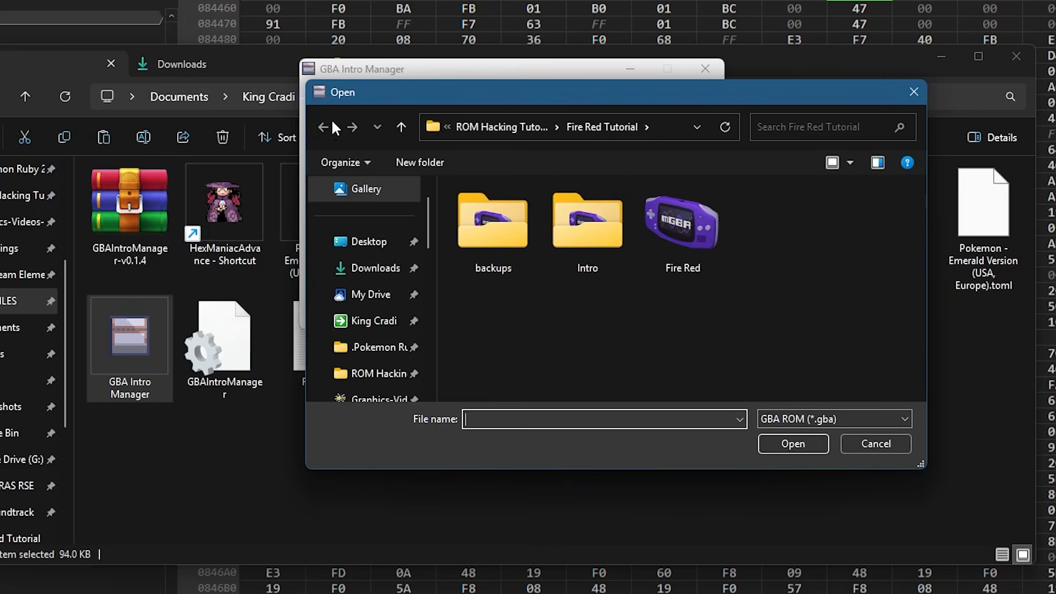
double_click(561, 210)
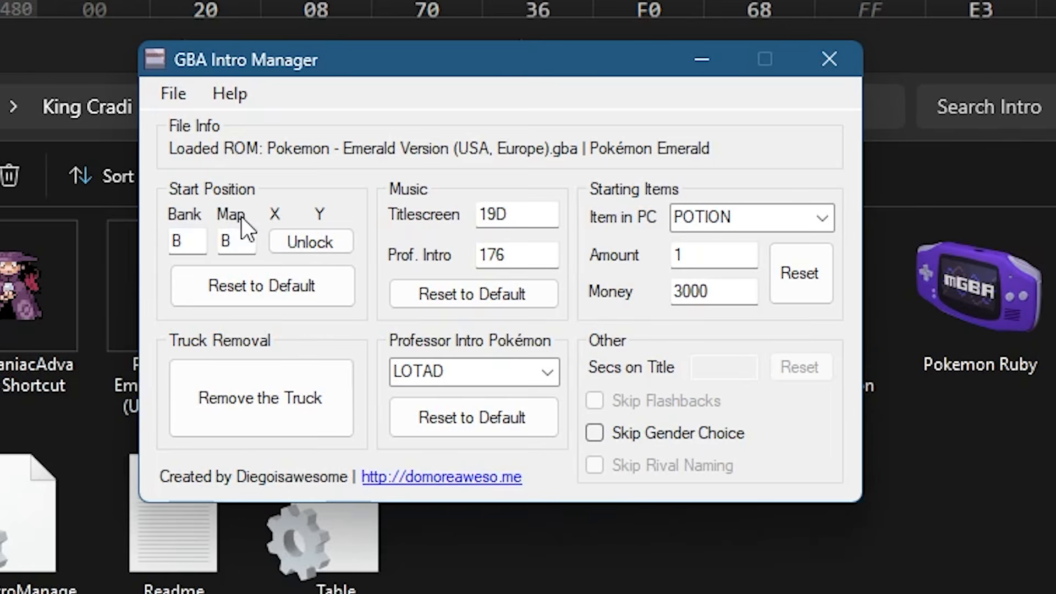
click(301, 244)
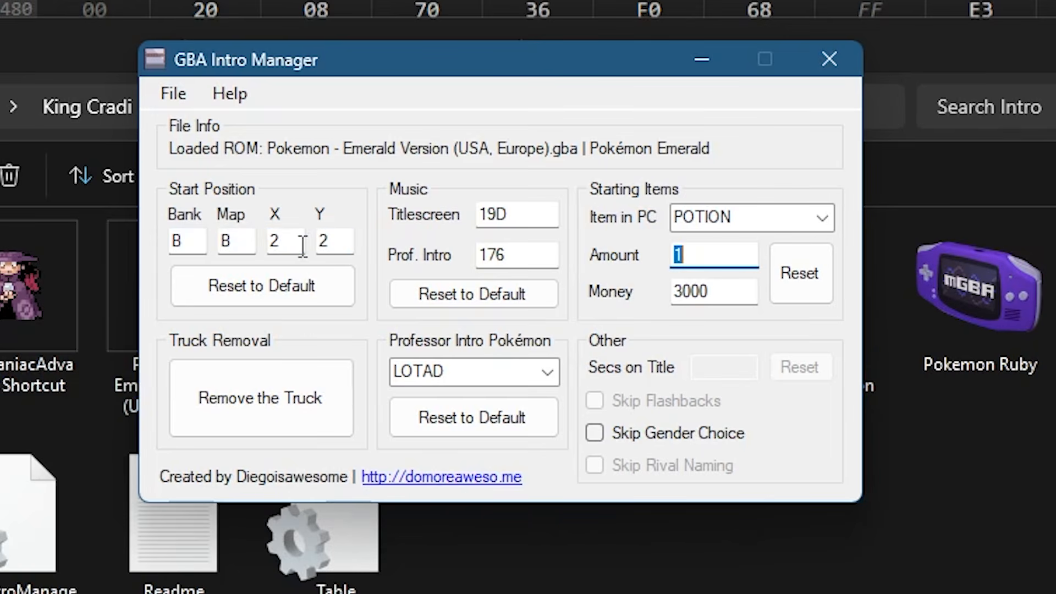
double_click(295, 241)
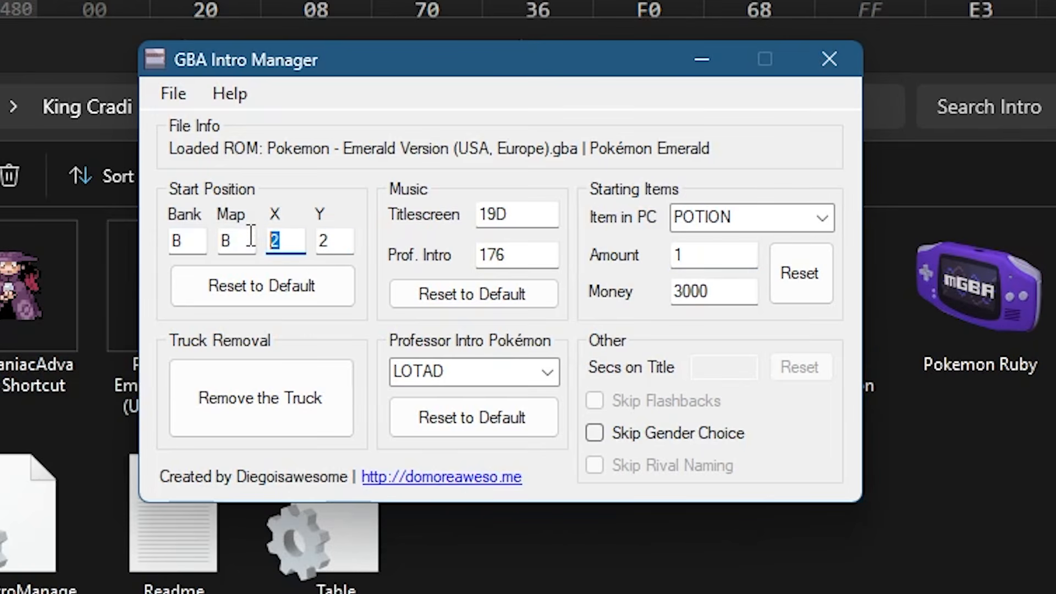
text(3)
double_click(340, 238)
text(3)
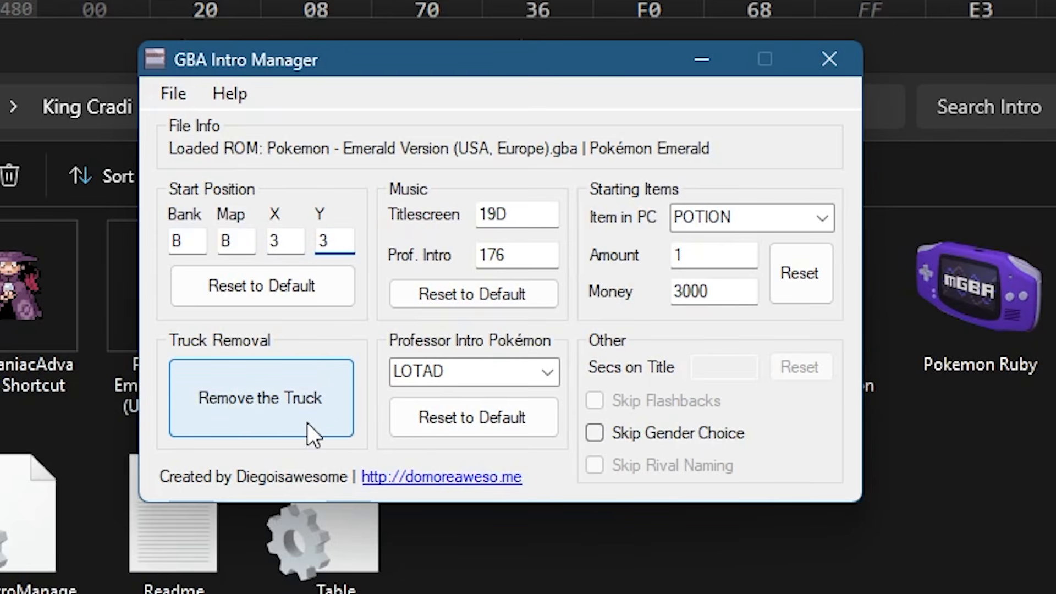
- Remove the truck from the Emerald intro, set the professor's intro Pokémon to NINJASK and save the ROM
click(293, 424)
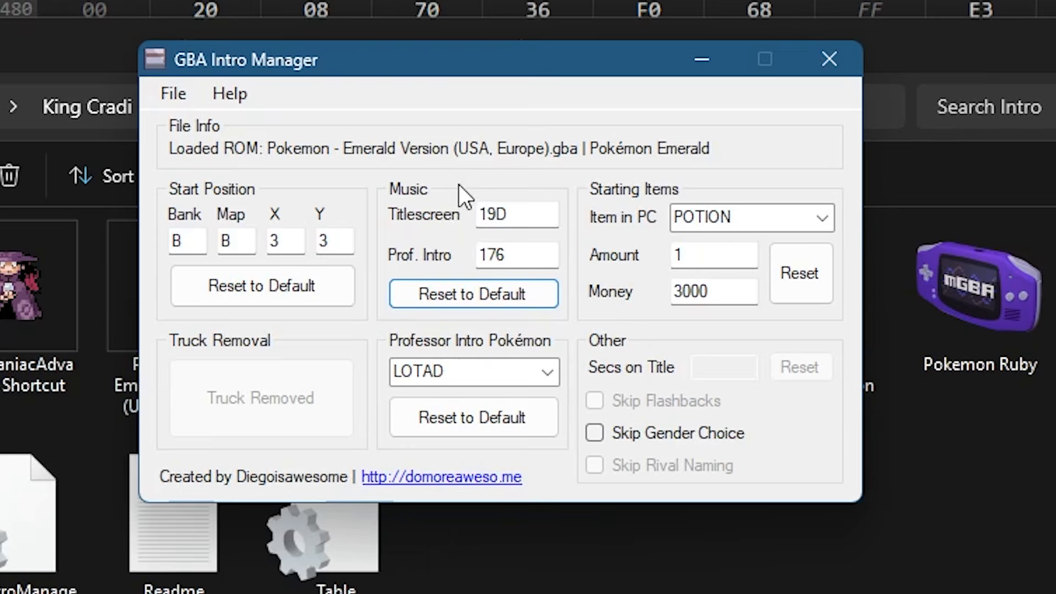
click(543, 374)
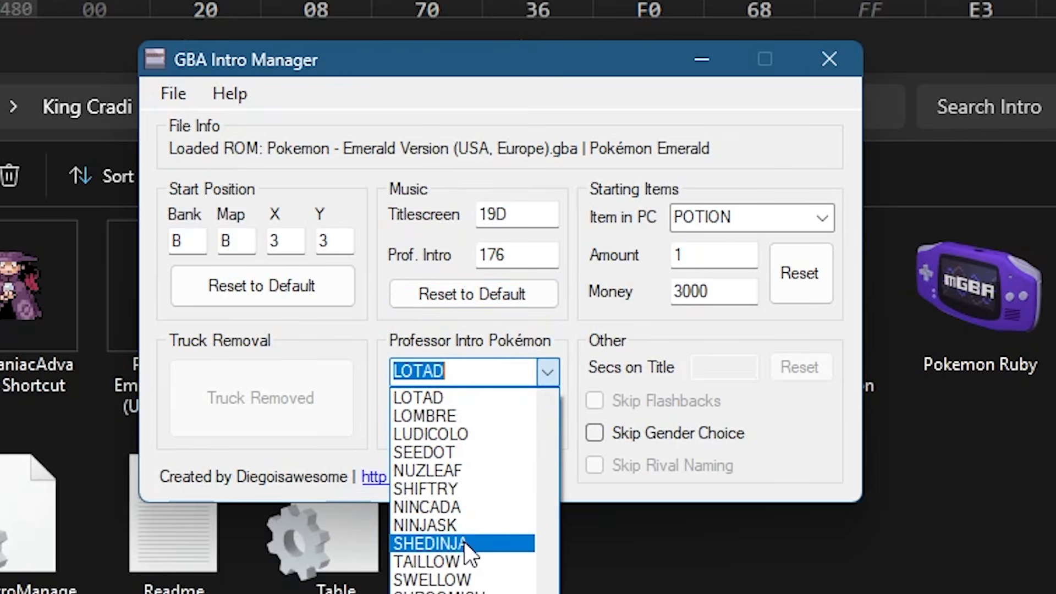
click(463, 526)
click(173, 93)
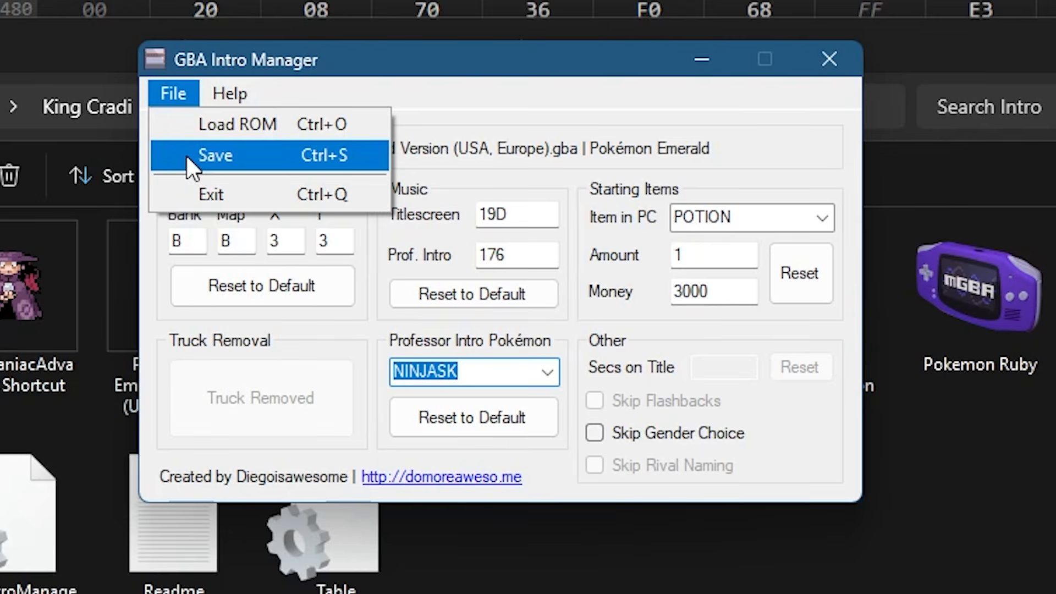
click(186, 156)
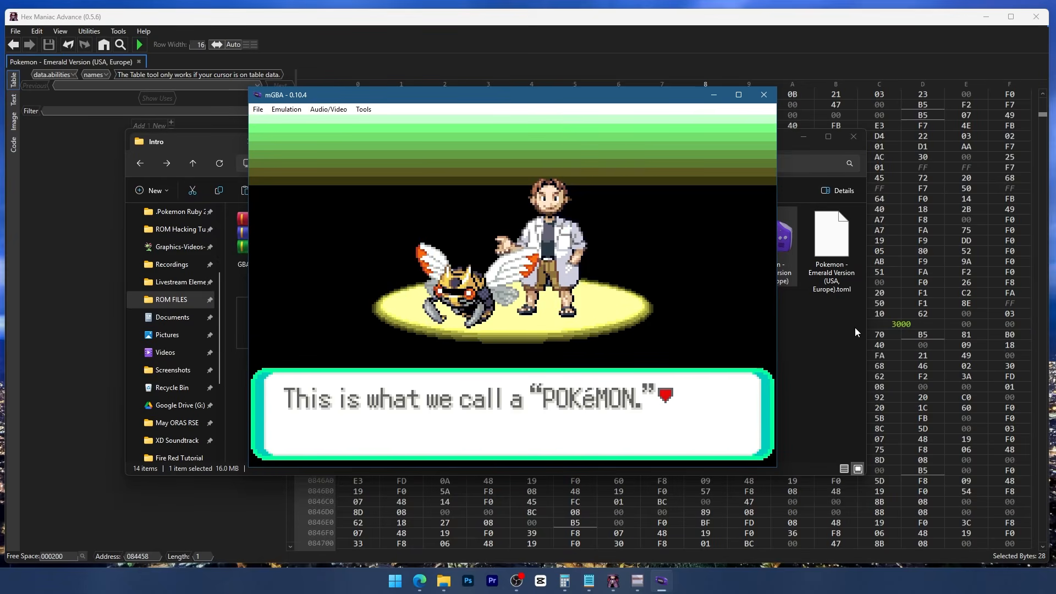
- Play through the professor's Pokémon introduction in mGBA and walk around the rug in the Rustboro house to check the new start coordinates
key(x)
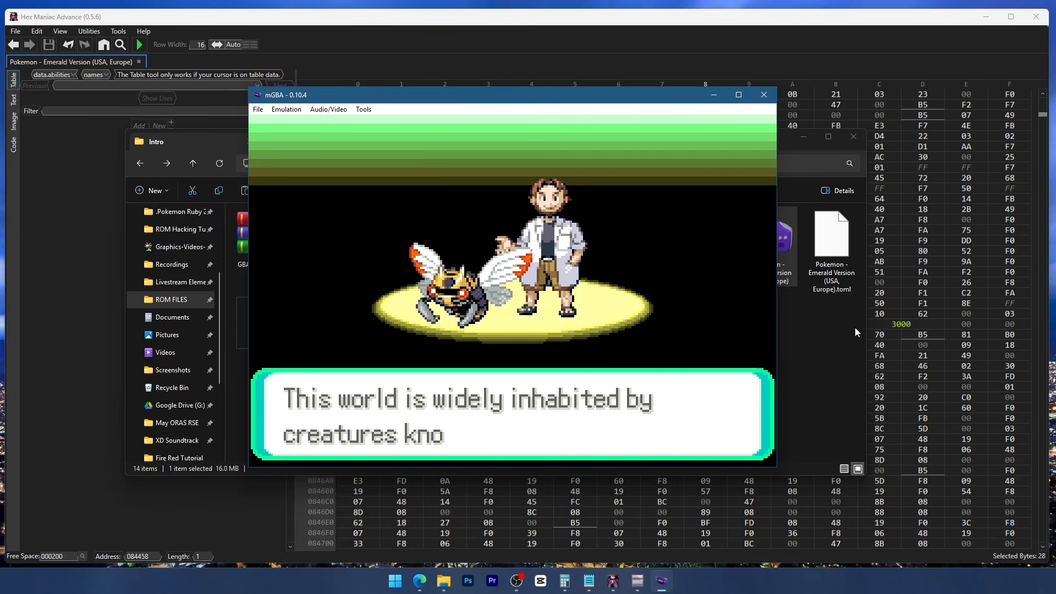
key(x)
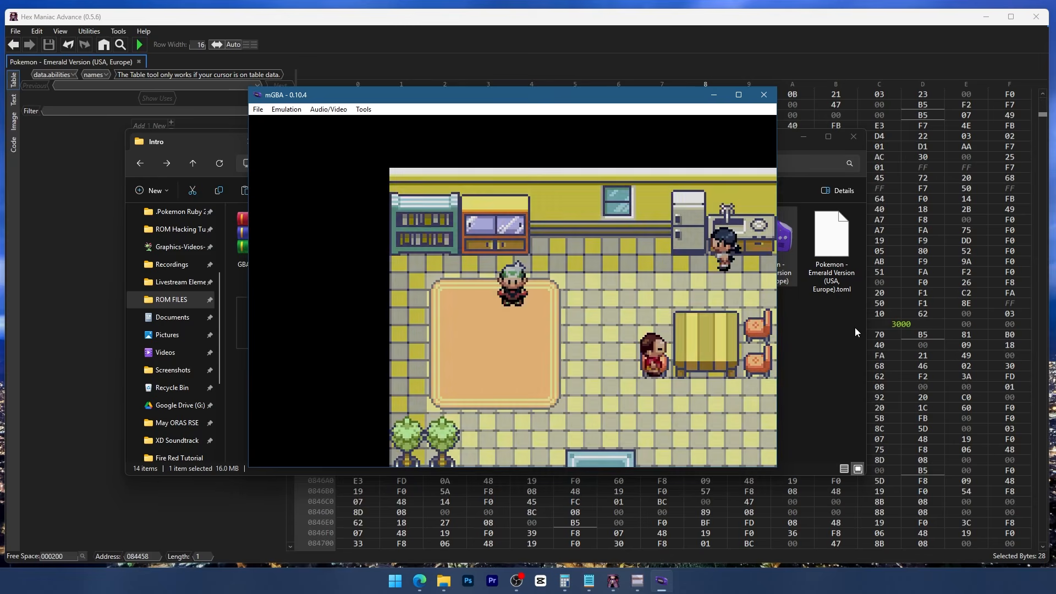
key(Down)
key(Left)
key(Left)
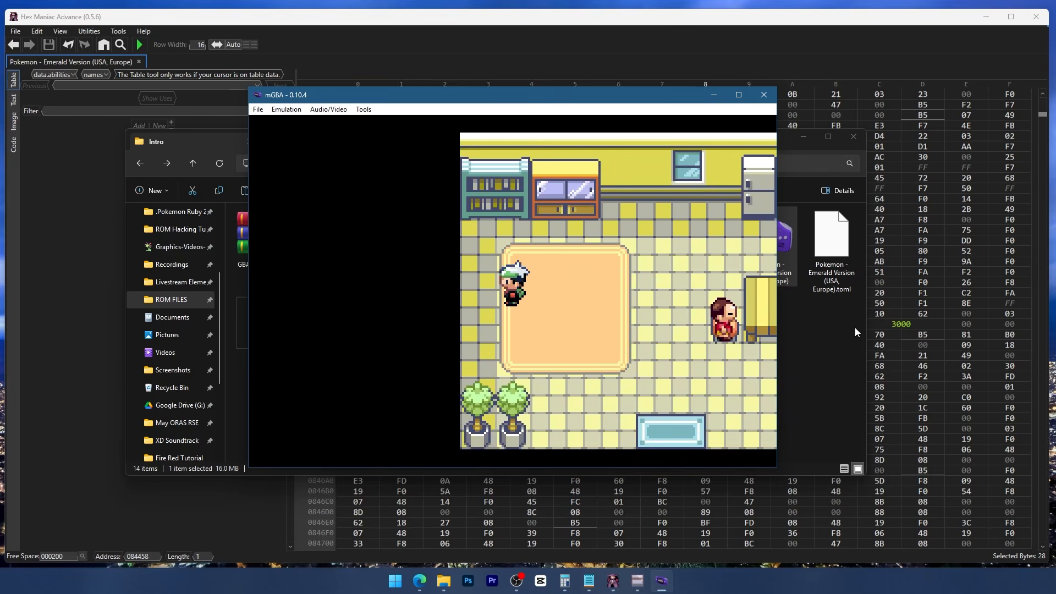
key(Up)
key(Right)
key(Right)
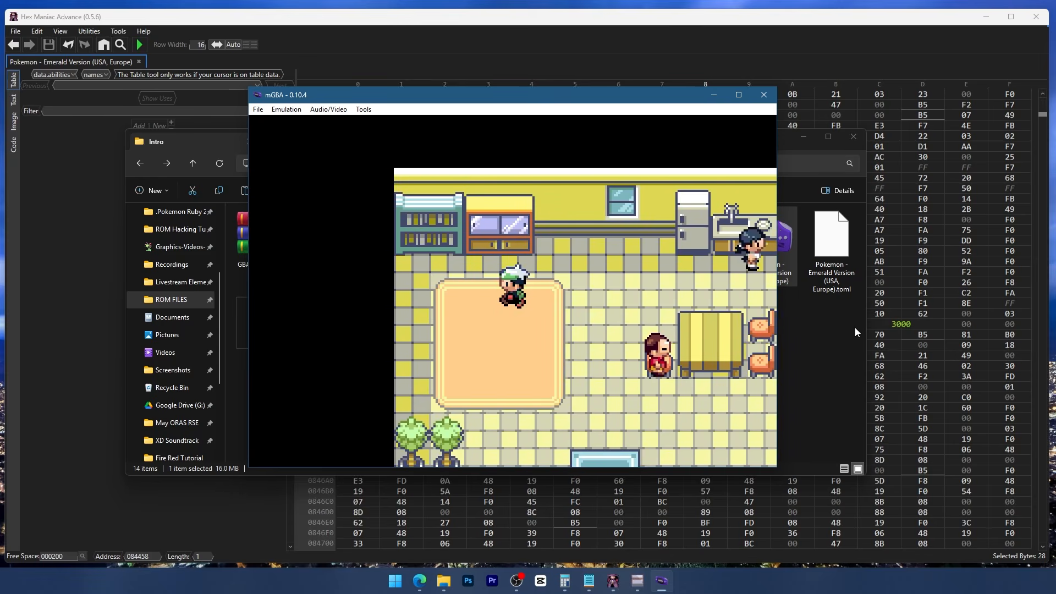
key(Left)
key(Left)
key(Down)
key(Down)
key(Down)
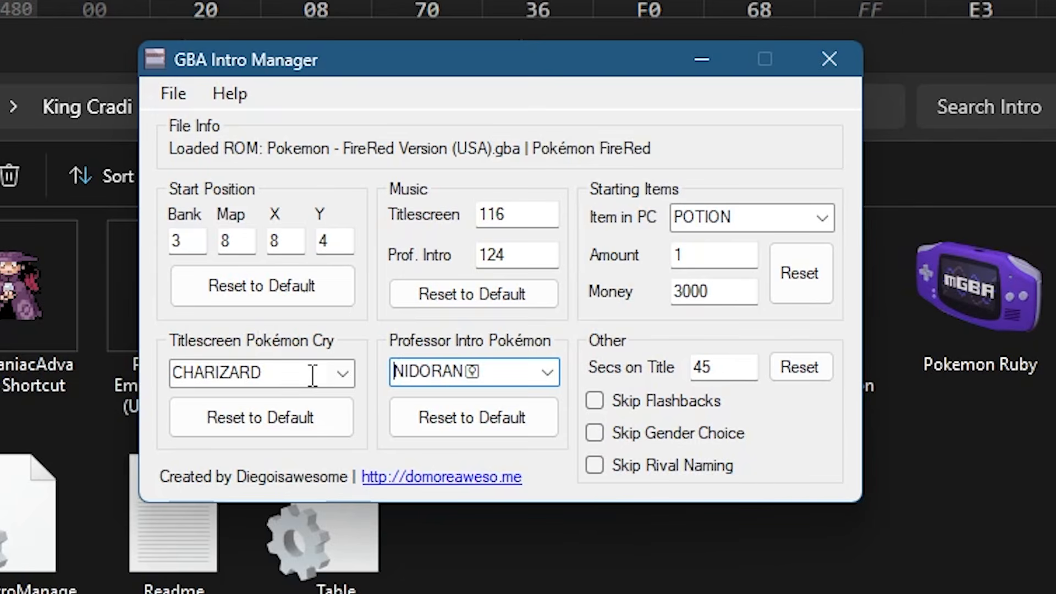
- Open the choice of professor intro Pokémon for the FireRed ROM in GBA Intro Manager
click(547, 381)
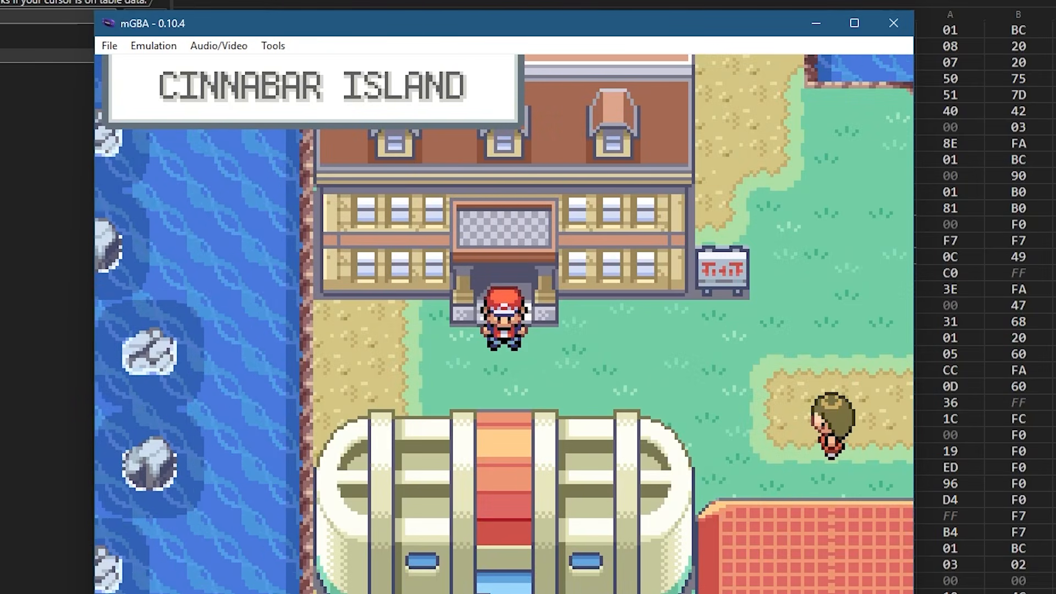
- Walk the player east and south from the mansion on Cinnabar Island in mGBA to check the FireRed starting location
key(Right)
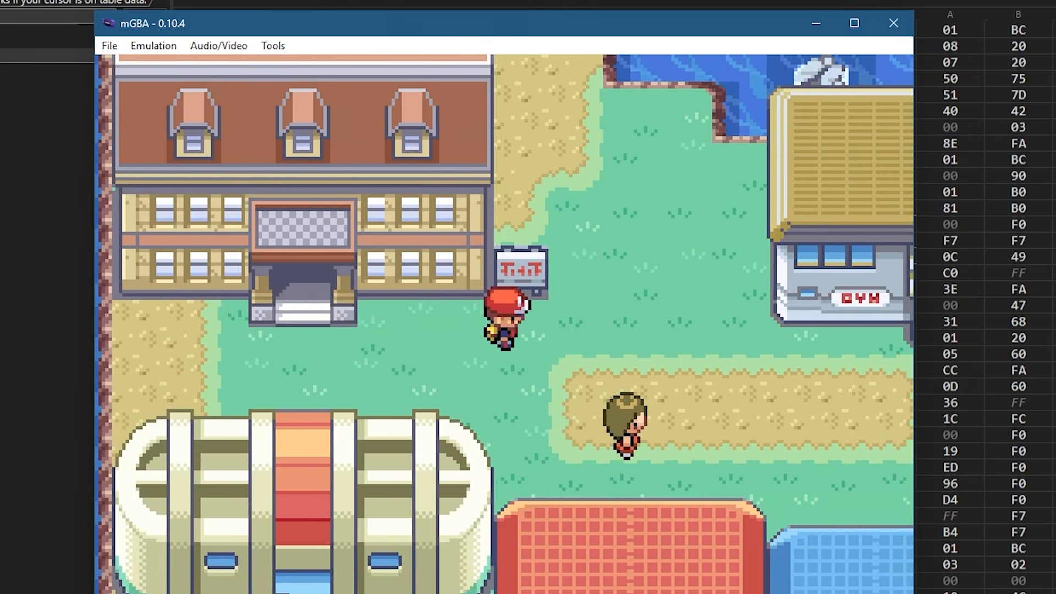
key(Down)
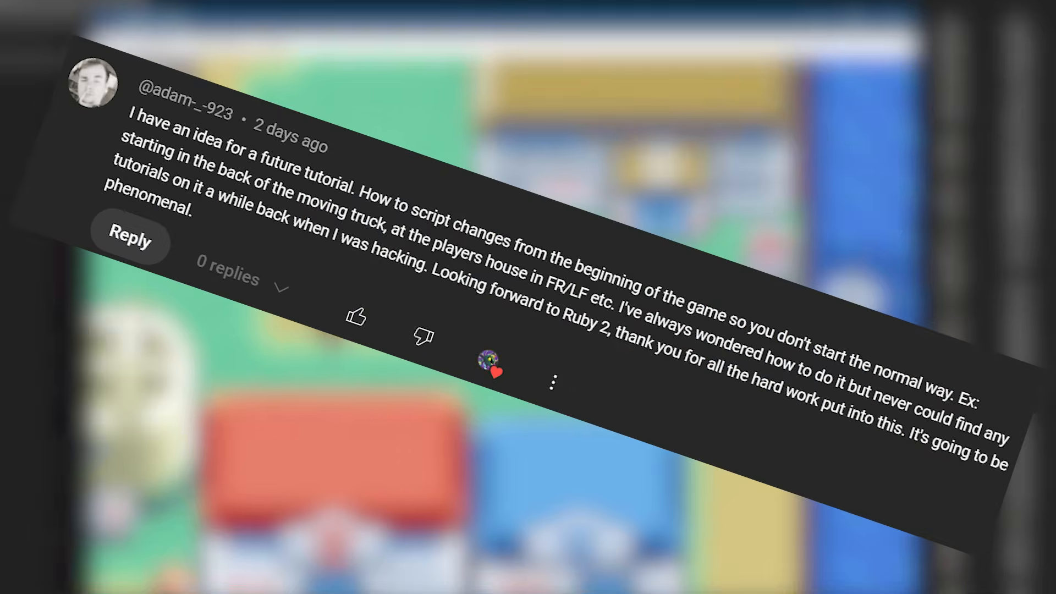